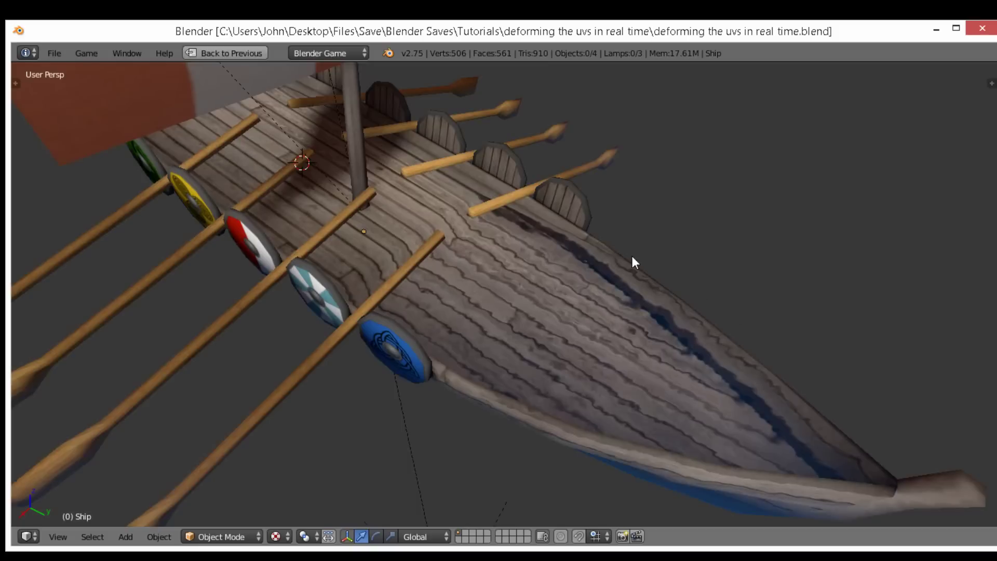
Examine the distorted plank texture on the ship's deck up close and from farther away.
{"action": "scroll", "coordinate": [684, 306], "scroll_direction": "up", "scroll_amount": 10}
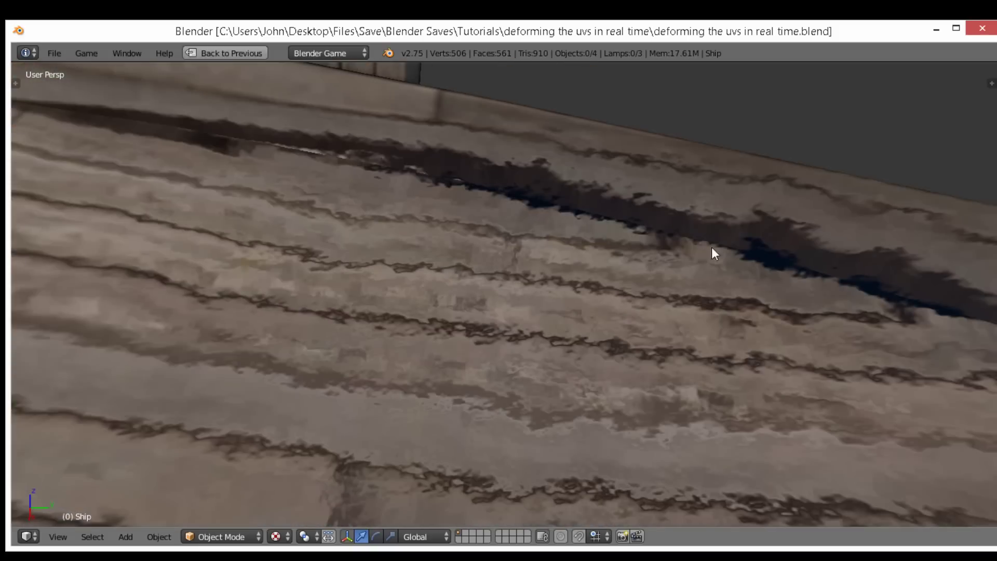
{"action": "middle_click_drag", "start_coordinate": [542, 214], "coordinate": [404, 217]}
{"action": "scroll", "coordinate": [395, 239], "scroll_direction": "down", "scroll_amount": 9}
{"action": "middle_click_drag", "start_coordinate": [388, 251], "coordinate": [509, 305]}
{"action": "scroll", "coordinate": [509, 305], "scroll_direction": "up", "scroll_amount": 3}
{"action": "right_click", "coordinate": [509, 304]}
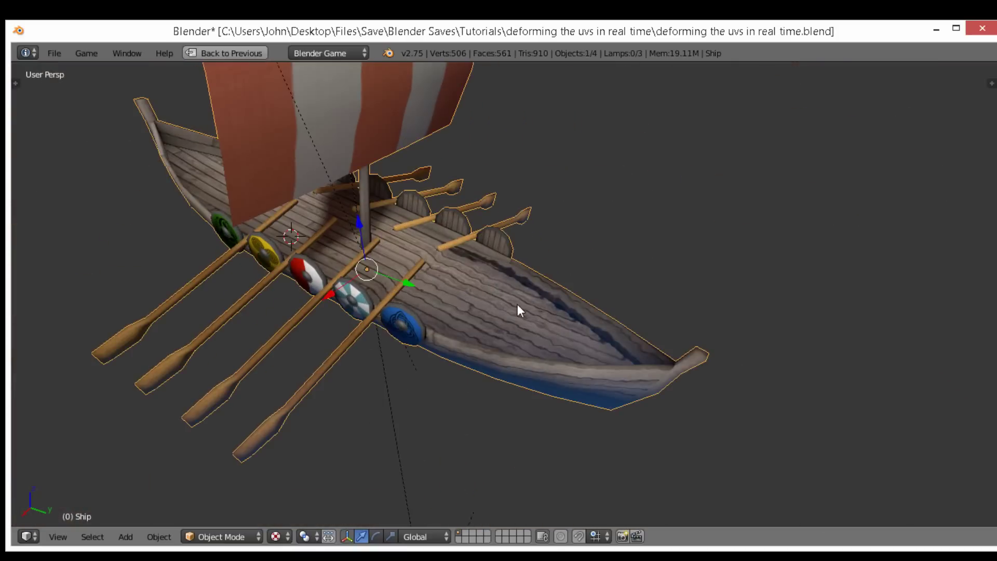
{"action": "key", "text": "a"}
{"action": "scroll", "coordinate": [561, 333], "scroll_direction": "up", "scroll_amount": 4}
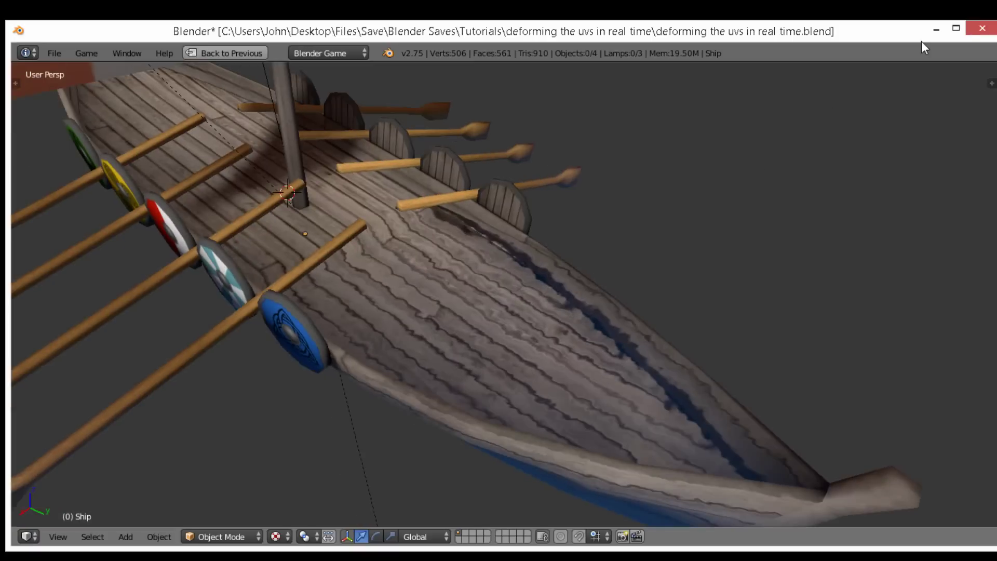
Quit the ship scene's Blender window without saving the changes.
{"action": "left_click", "coordinate": [982, 28]}
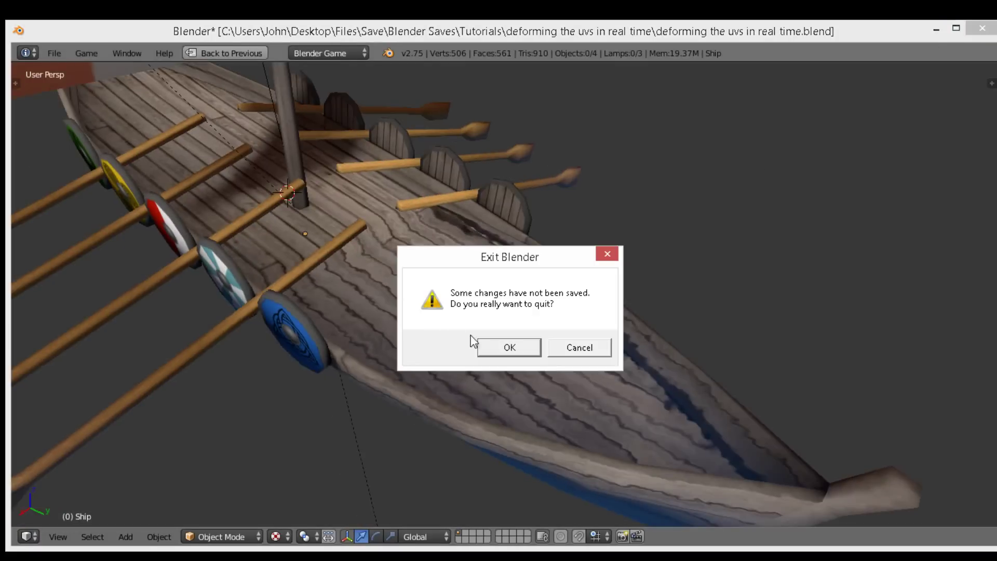
{"action": "left_click", "coordinate": [483, 347]}
Switch to the curved grid plane's Blender window and run its game preview twice to examine the rippling texture.
{"action": "mouse_move", "coordinate": [304, 482]}
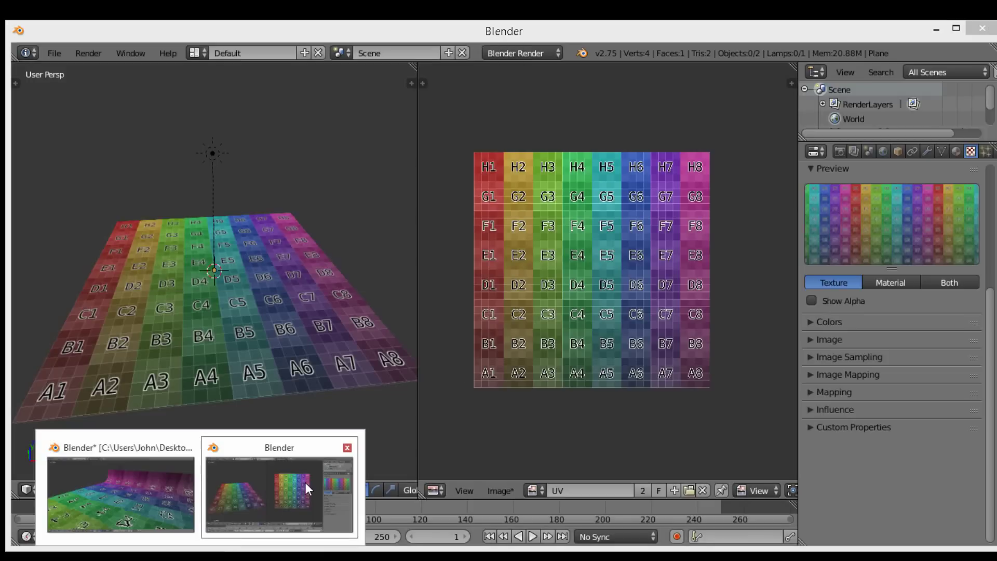
{"action": "left_click", "coordinate": [182, 510]}
{"action": "key", "text": "p"}
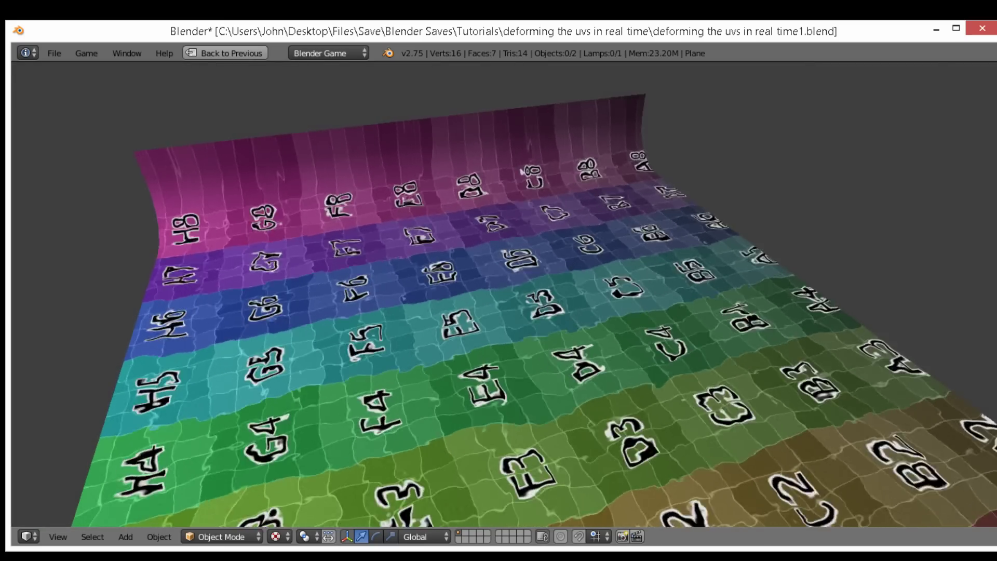
{"action": "key", "text": "Escape"}
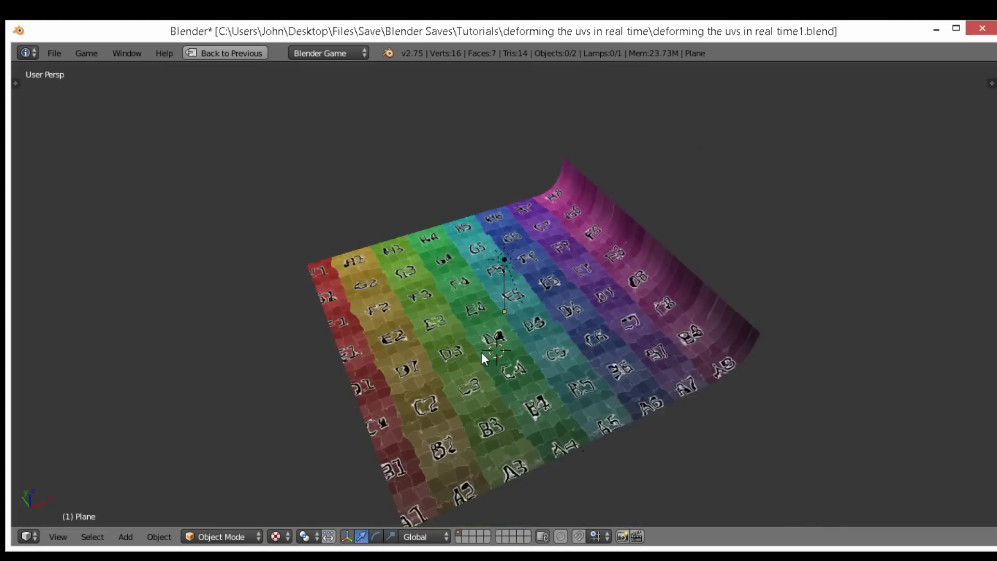
{"action": "key", "text": "p"}
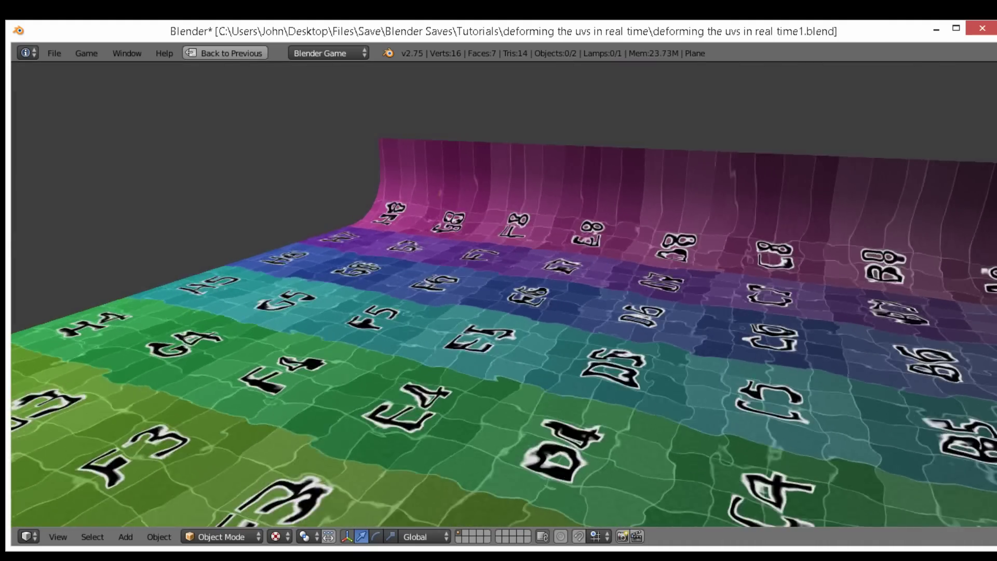
{"action": "key", "text": "Escape"}
Switch to the unsaved Blender window with the flat colour-grid plane and select the plane.
{"action": "left_click", "coordinate": [267, 503]}
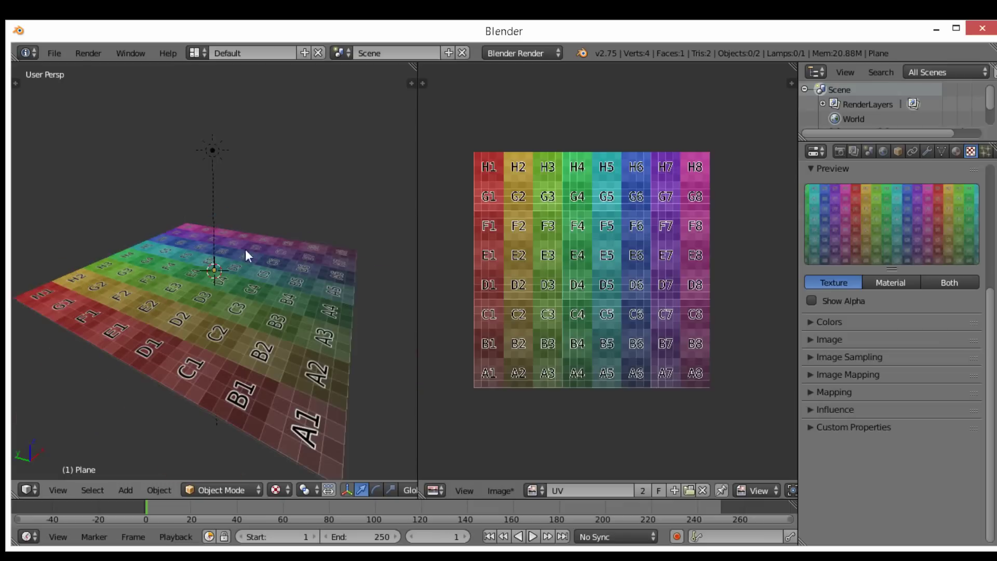
{"action": "right_click", "coordinate": [318, 296]}
{"action": "key", "text": "a"}
{"action": "middle_click_drag", "start_coordinate": [273, 298], "coordinate": [196, 282]}
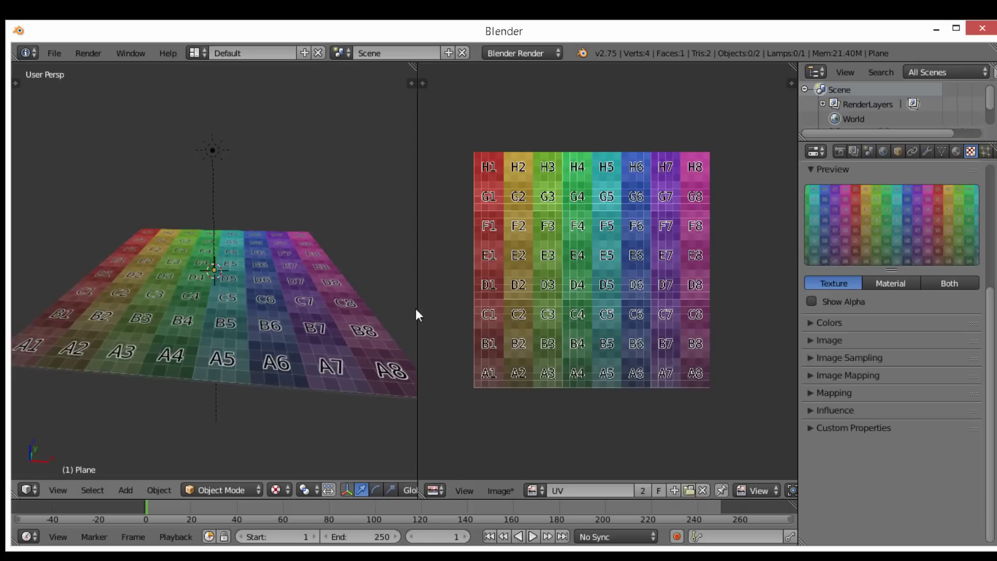
{"action": "scroll", "coordinate": [806, 340], "scroll_direction": "up", "scroll_amount": 1}
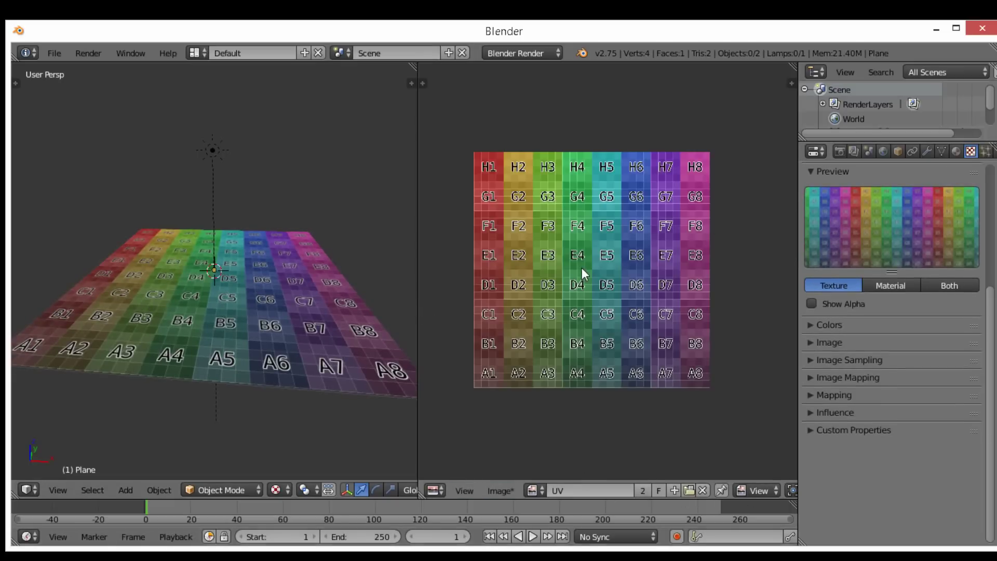
{"action": "middle_click_drag", "start_coordinate": [213, 272], "coordinate": [223, 239]}
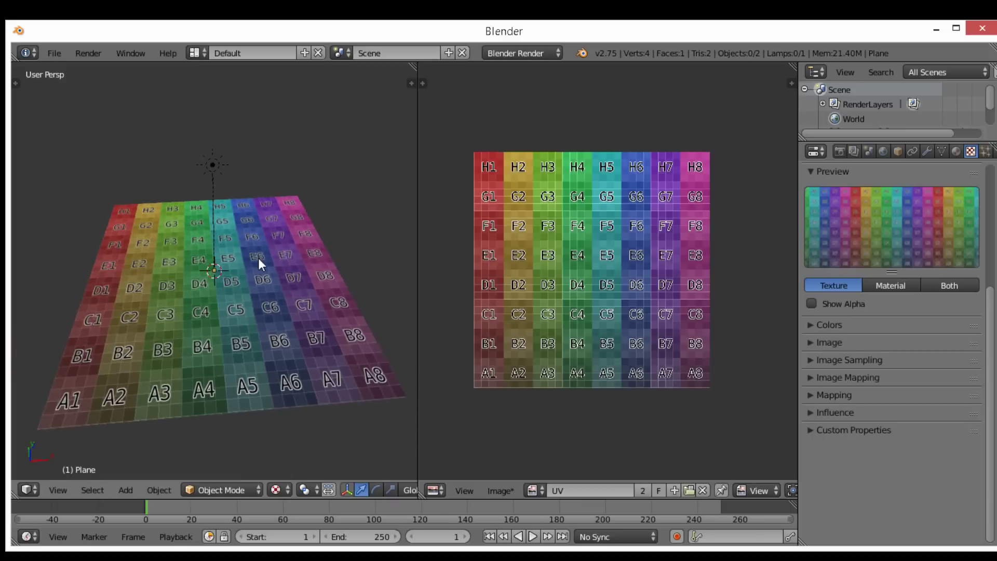
{"action": "right_click", "coordinate": [201, 311]}
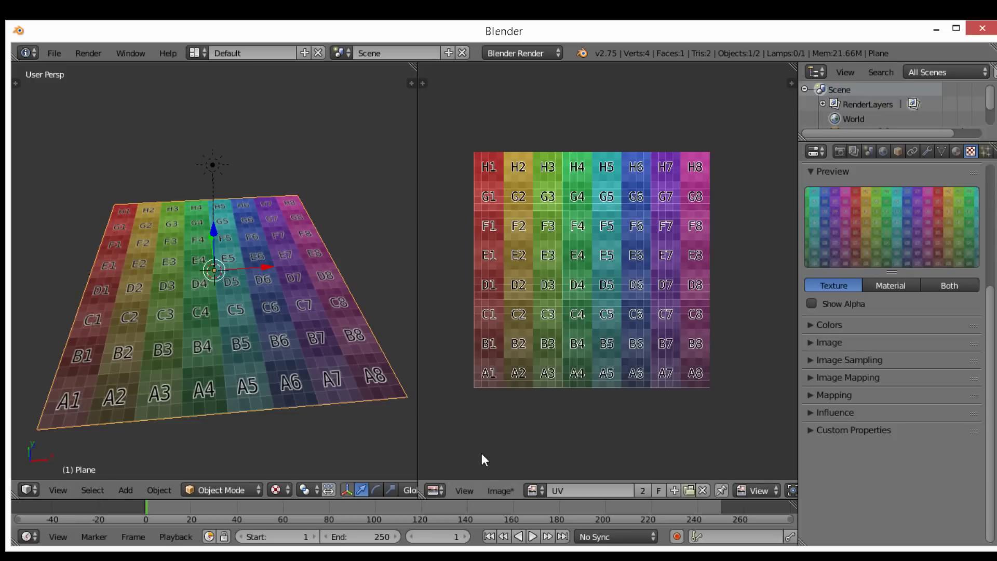
Load Water_1 Animated.png from Files\Textures\Animated textures\Water into the image editor.
{"action": "left_click", "coordinate": [435, 490]}
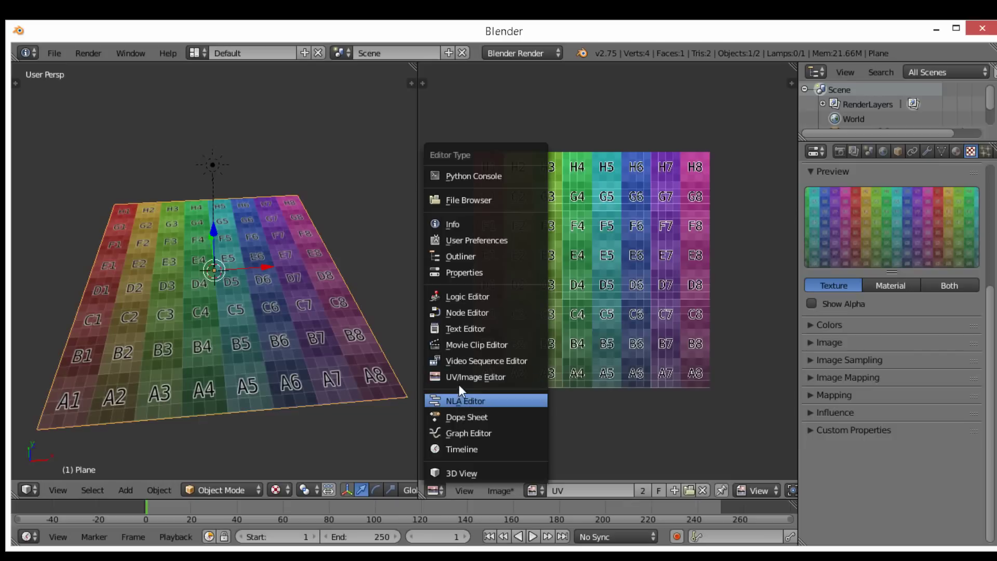
{"action": "left_click", "coordinate": [500, 490]}
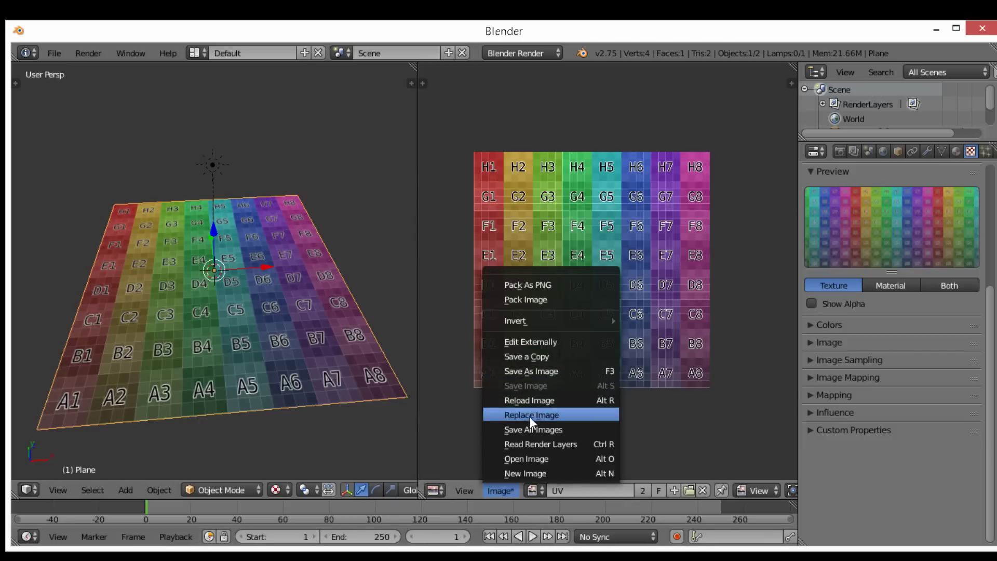
{"action": "left_click", "coordinate": [528, 458]}
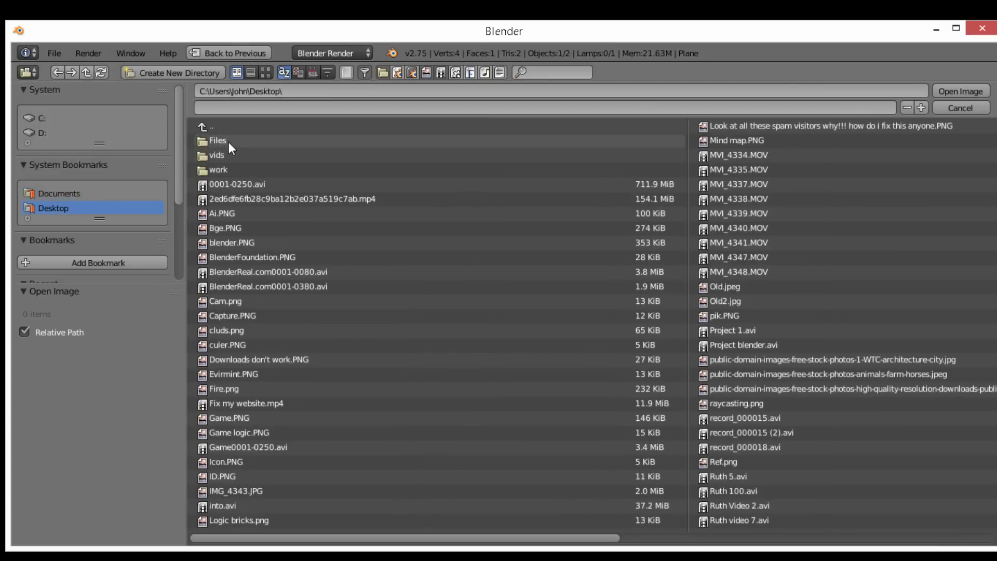
{"action": "left_click", "coordinate": [228, 142]}
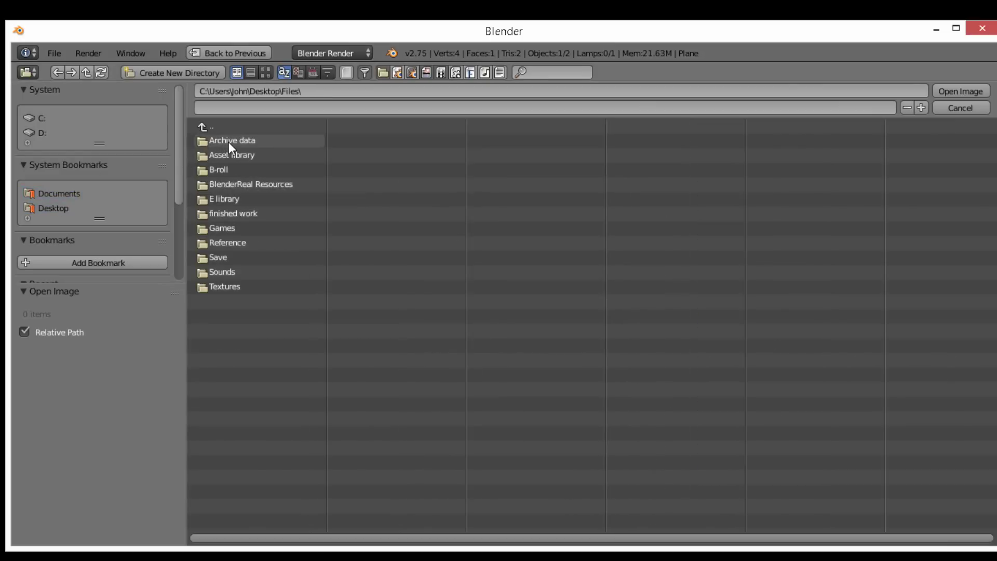
{"action": "left_click", "coordinate": [225, 285]}
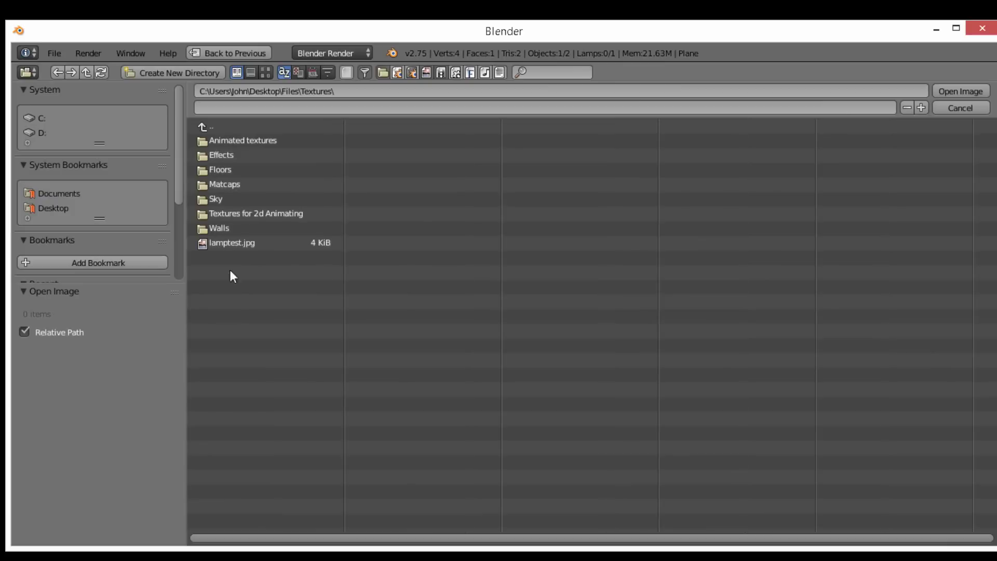
{"action": "left_click", "coordinate": [260, 147]}
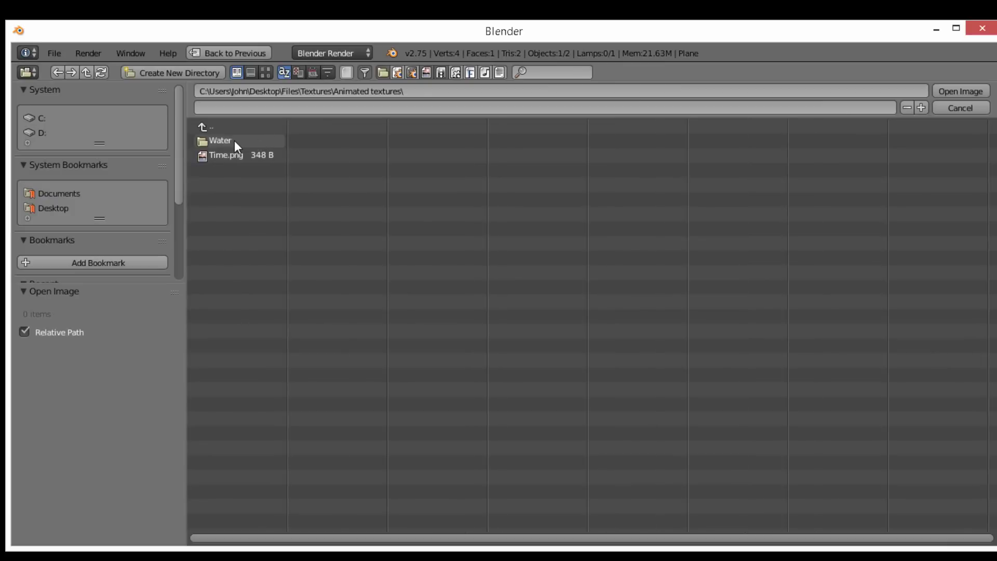
{"action": "left_click", "coordinate": [236, 141]}
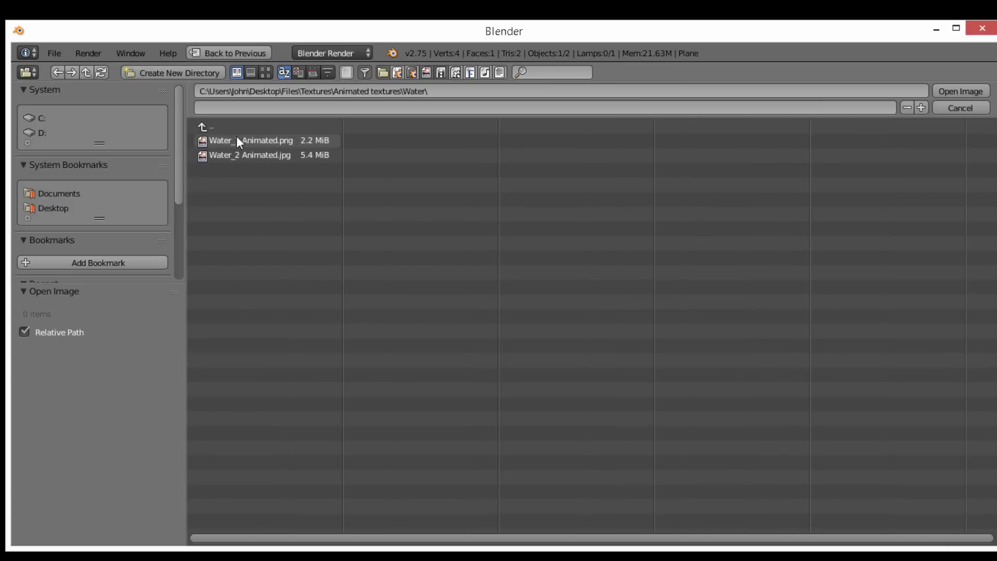
{"action": "left_click", "coordinate": [269, 143]}
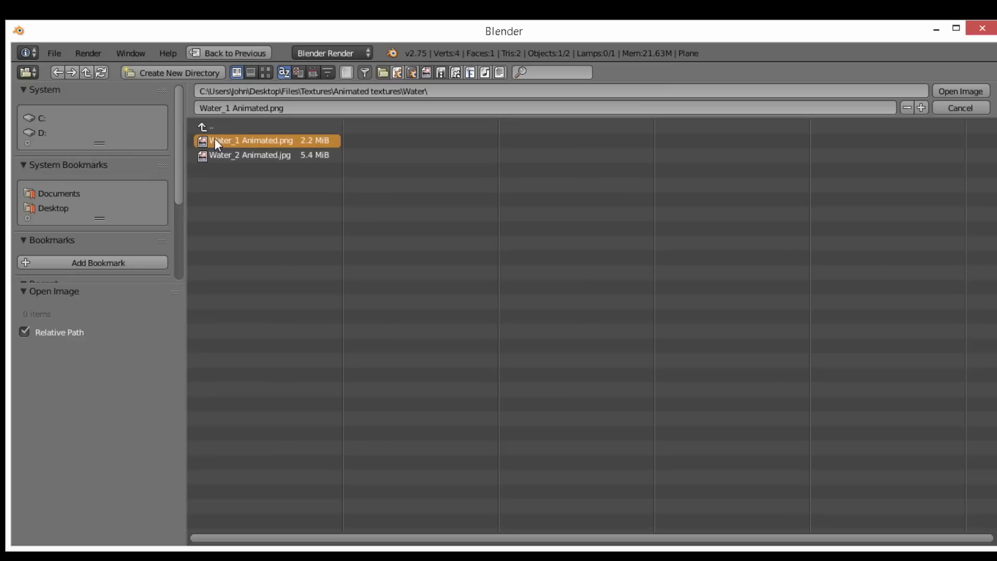
{"action": "left_click", "coordinate": [983, 93]}
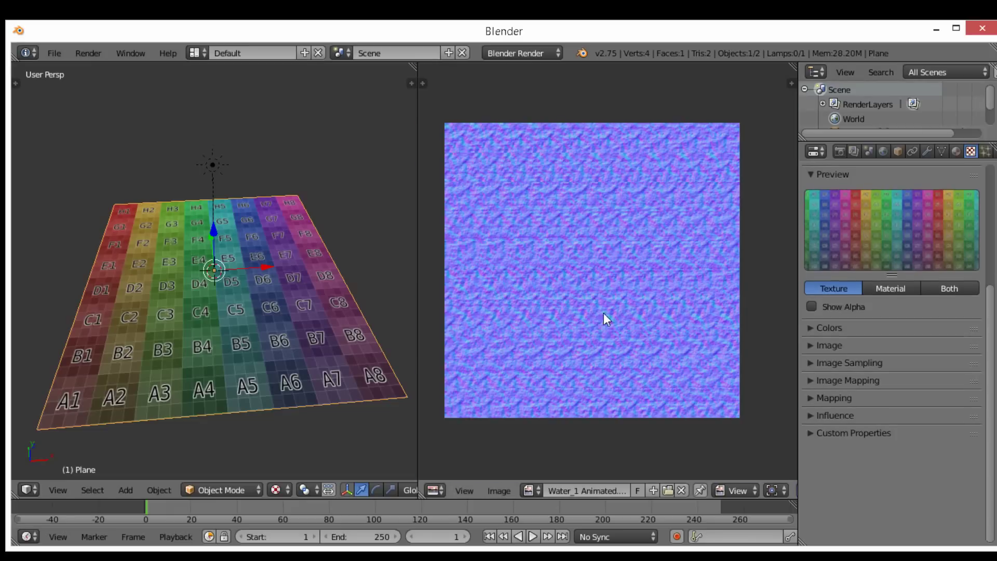
Enable animation in the water image's game properties and set its end frame to 99.
{"action": "scroll", "coordinate": [605, 313], "scroll_direction": "up", "scroll_amount": 3}
{"action": "middle_click_drag", "start_coordinate": [604, 313], "coordinate": [656, 293]}
{"action": "scroll", "coordinate": [764, 408], "scroll_direction": "down", "scroll_amount": 2}
{"action": "scroll", "coordinate": [768, 401], "scroll_direction": "down", "scroll_amount": 1}
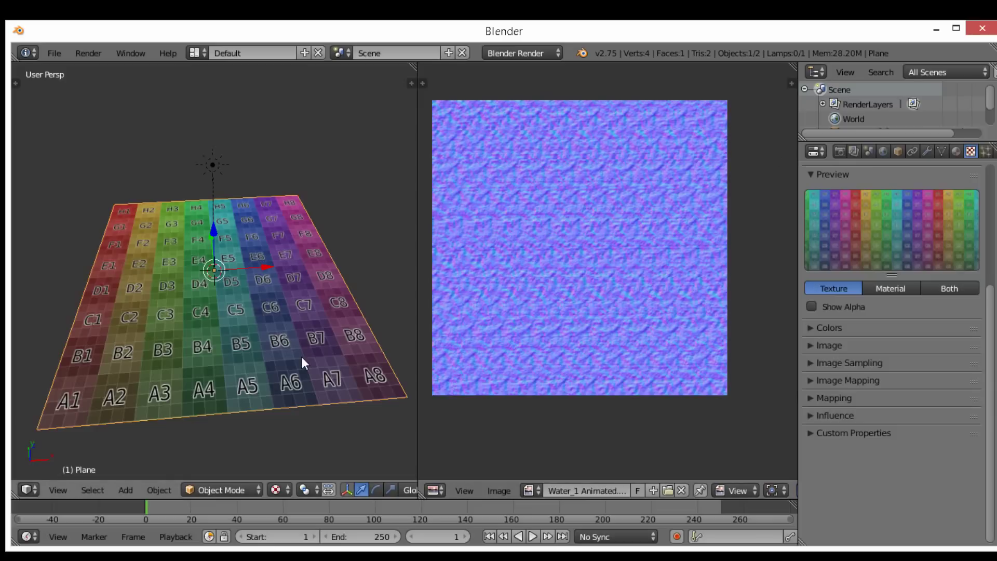
{"action": "key", "text": "n"}
{"action": "scroll", "coordinate": [679, 314], "scroll_direction": "down", "scroll_amount": 2}
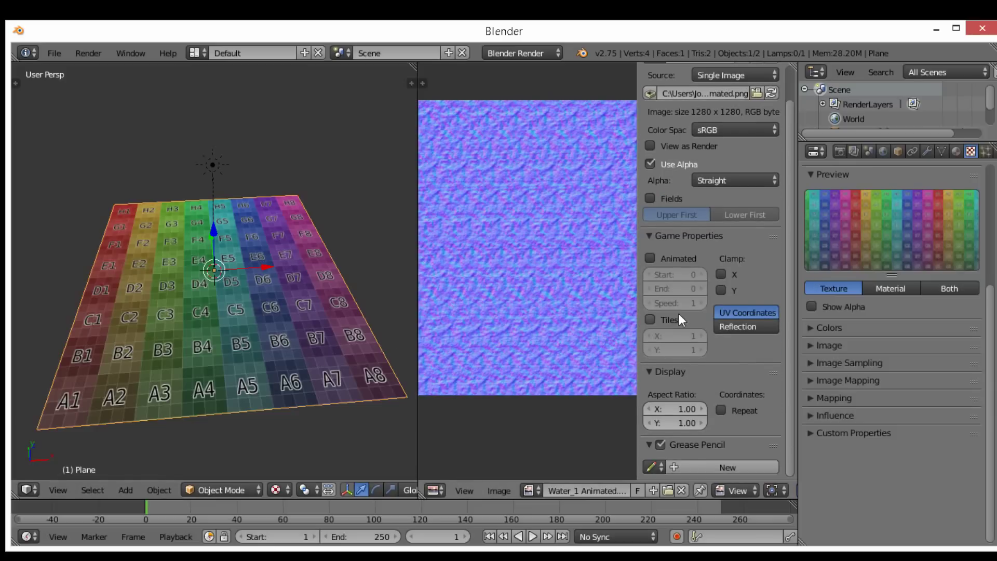
{"action": "left_click", "coordinate": [651, 258]}
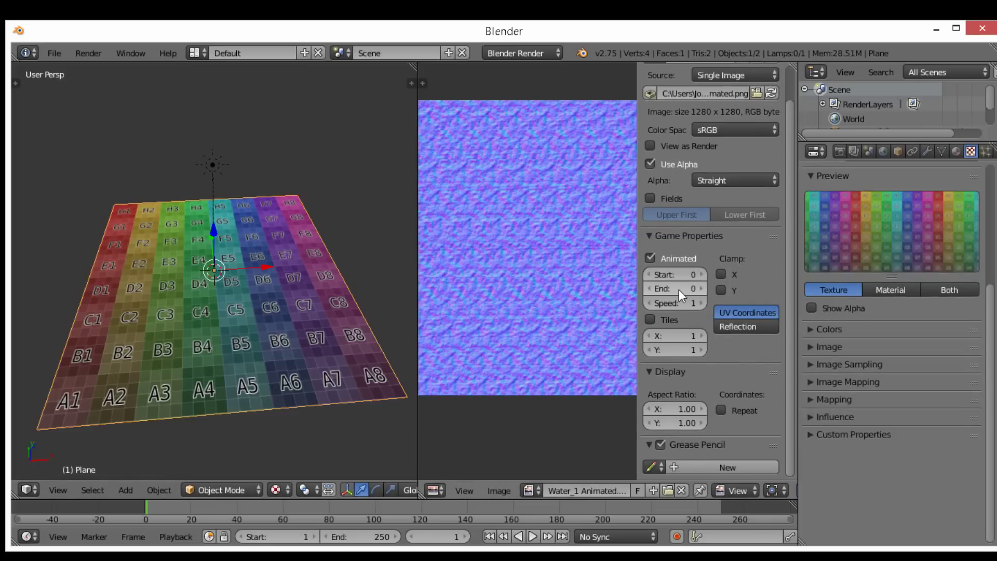
{"action": "left_click", "coordinate": [678, 289]}
{"action": "type", "text": "99"}
{"action": "key", "text": "Return"}
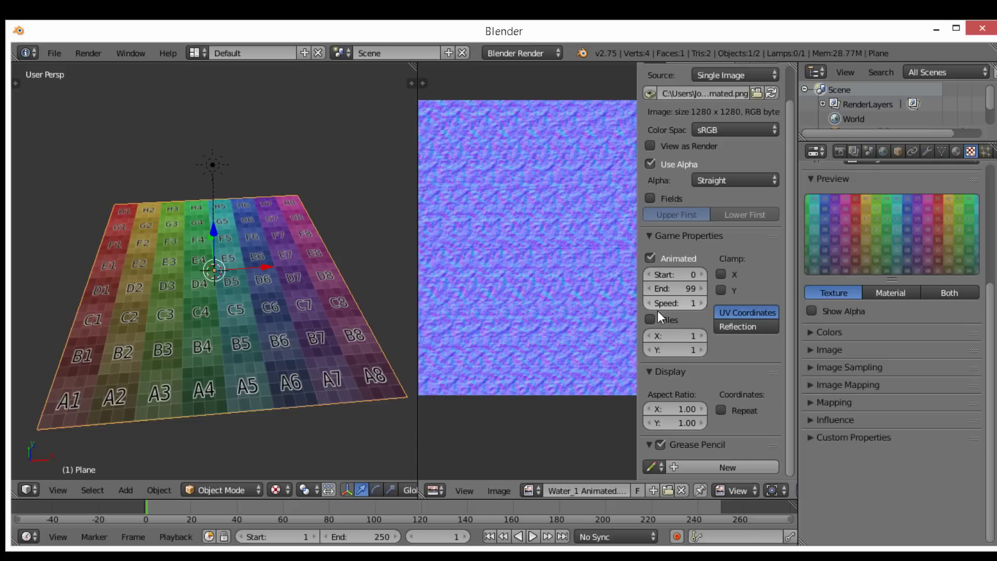
Enable tiles for the water image with 10 tiles in X and 10 in Y.
{"action": "left_click", "coordinate": [651, 319]}
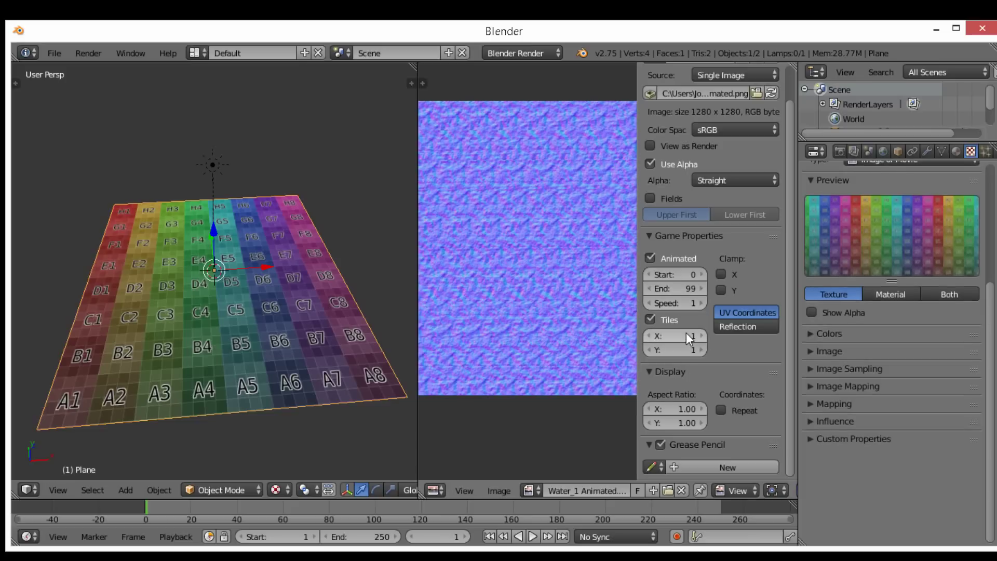
{"action": "left_click", "coordinate": [686, 335]}
{"action": "type", "text": "10"}
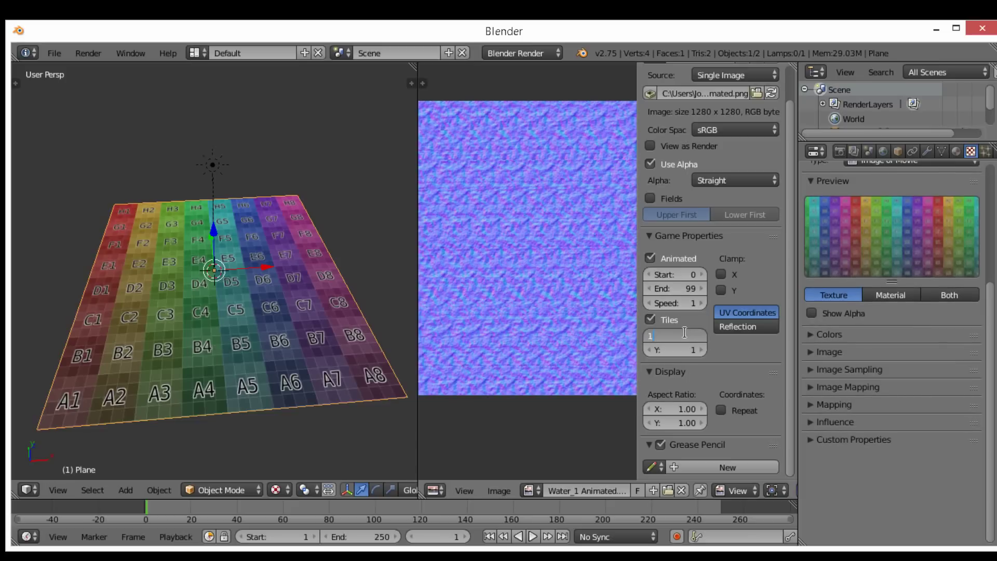
{"action": "key", "text": "Return"}
{"action": "left_click", "coordinate": [677, 350]}
{"action": "type", "text": "10"}
{"action": "key", "text": "Return"}
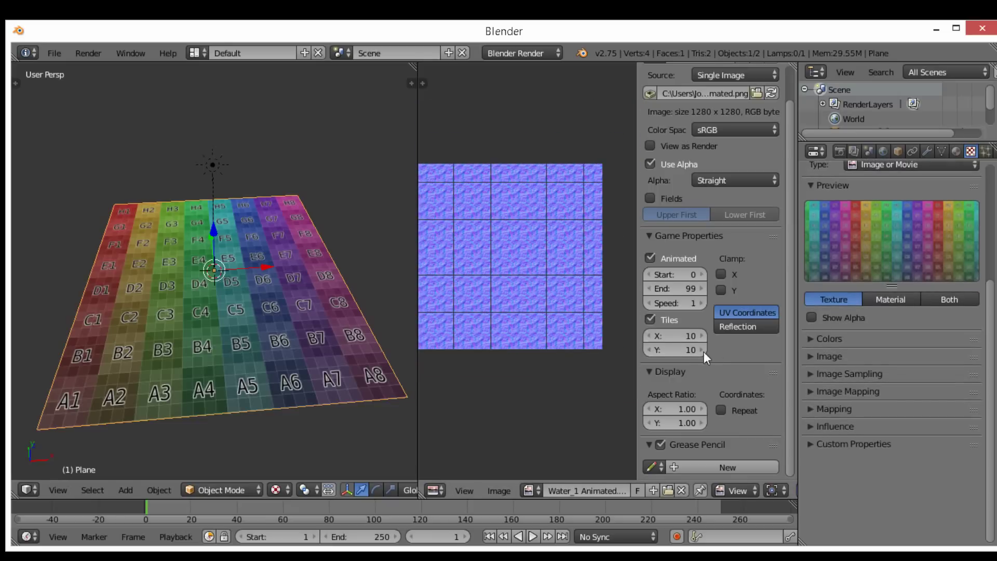
Set the water image's animation speed to 20.
{"action": "middle_click_drag", "start_coordinate": [551, 283], "coordinate": [580, 288]}
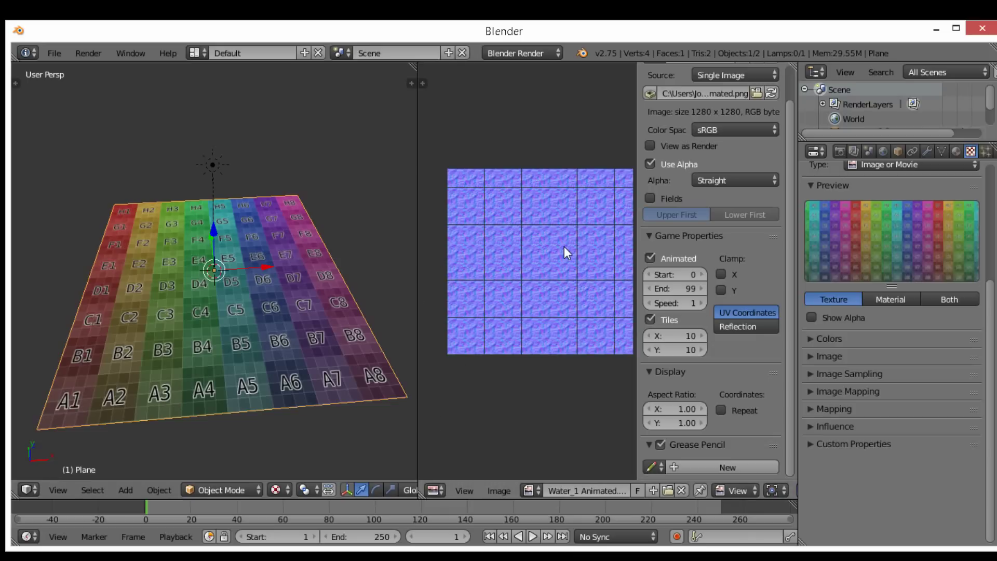
{"action": "middle_click_drag", "start_coordinate": [545, 272], "coordinate": [533, 270]}
{"action": "scroll", "coordinate": [928, 167], "scroll_direction": "up", "scroll_amount": 1}
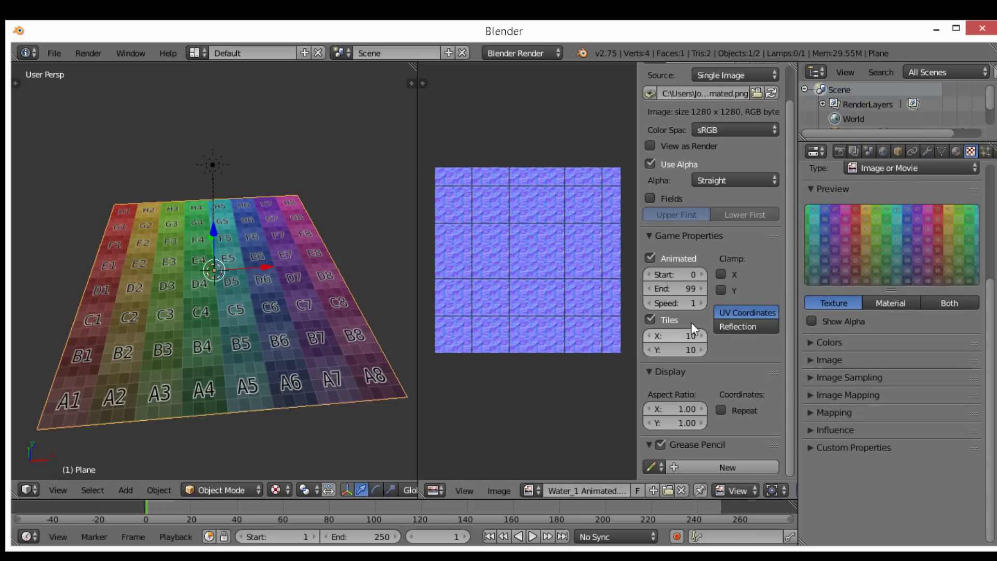
{"action": "left_click", "coordinate": [674, 301]}
{"action": "type", "text": "20"}
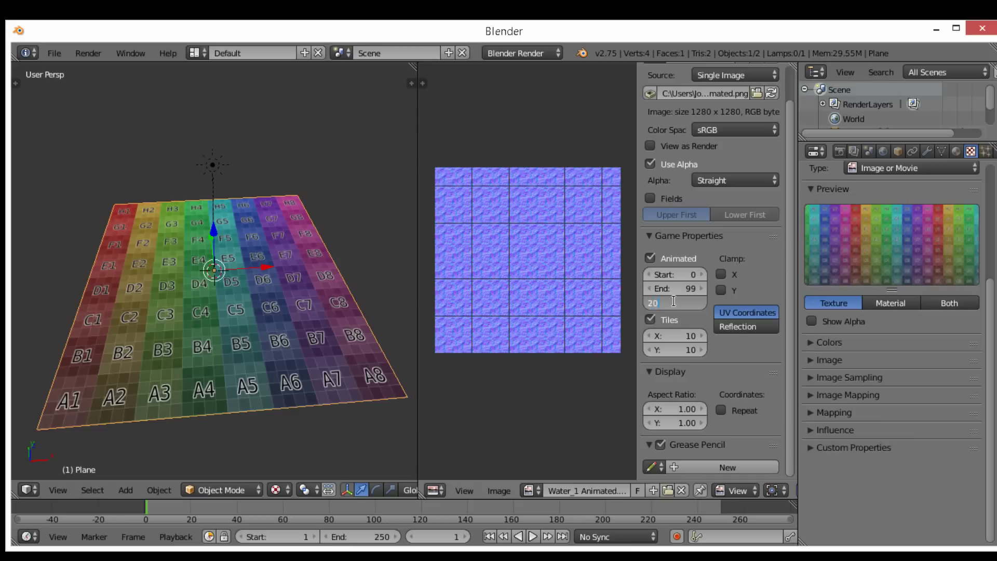
{"action": "key", "text": "Return"}
Add a new texture in the empty slot directly below the plane's existing grid texture.
{"action": "scroll", "coordinate": [954, 260], "scroll_direction": "up", "scroll_amount": 5}
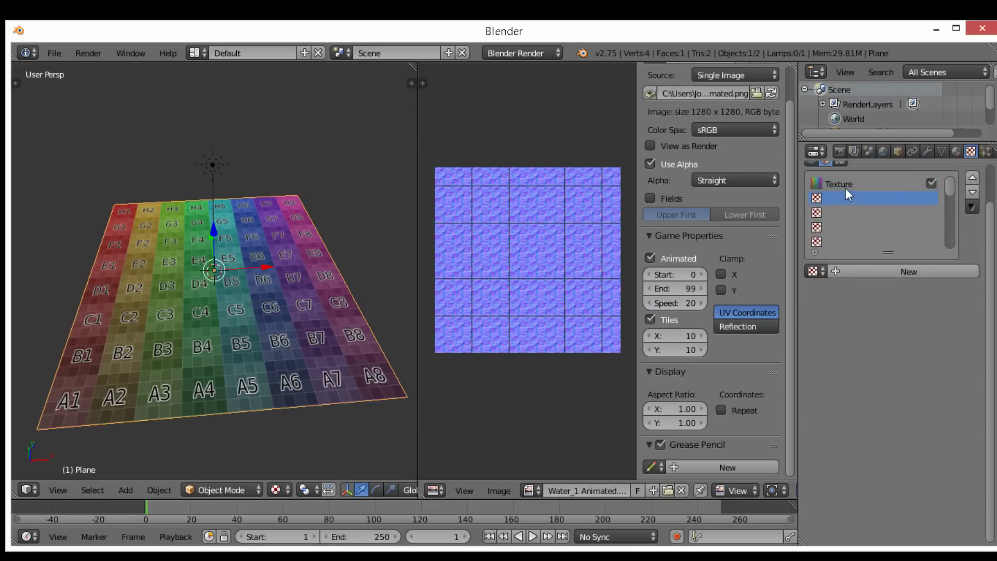
{"action": "left_click", "coordinate": [887, 270]}
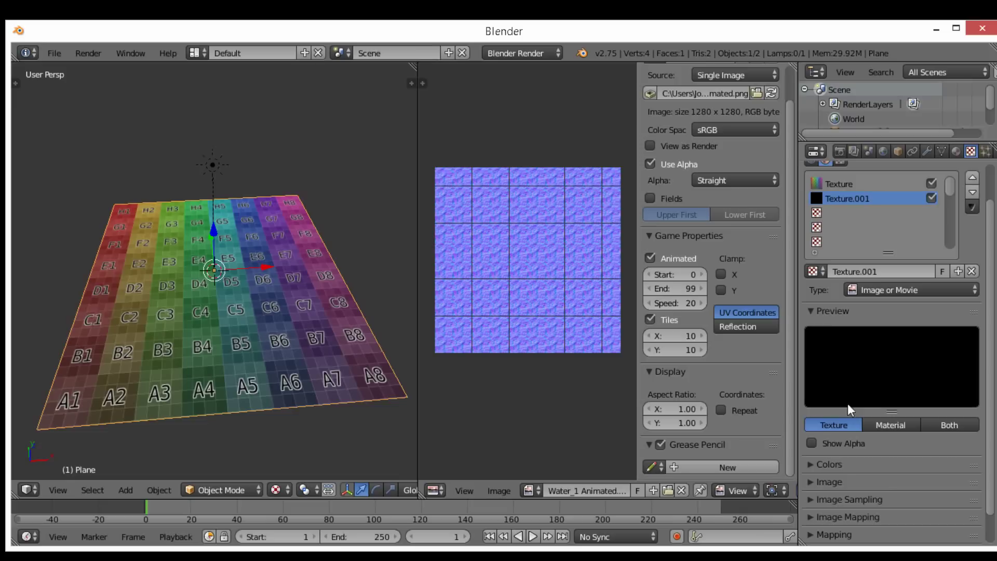
{"action": "scroll", "coordinate": [857, 387], "scroll_direction": "down", "scroll_amount": 2}
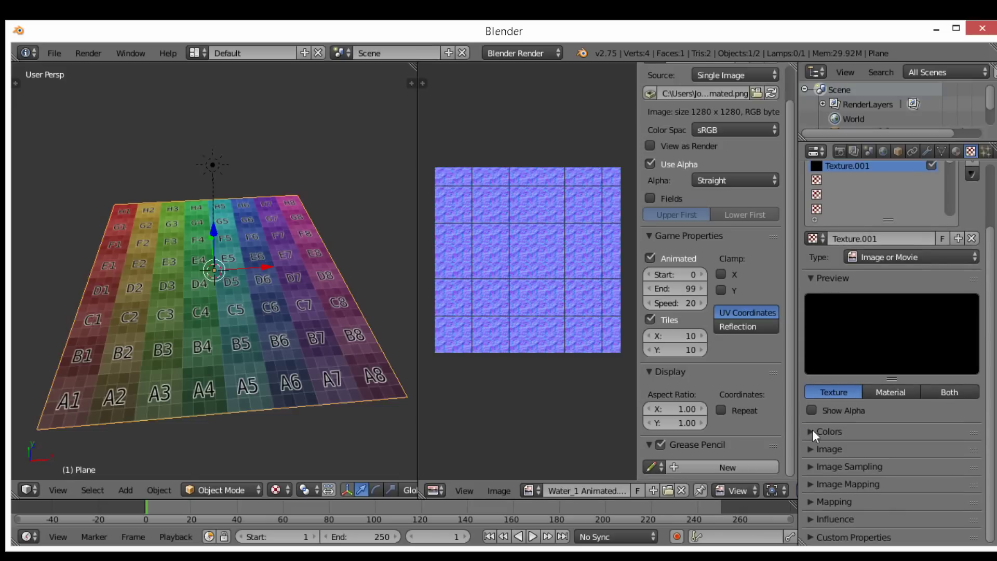
Load the existing Water_1 Animated.png image into the plane's new texture.
{"action": "left_click", "coordinate": [821, 450]}
{"action": "left_click", "coordinate": [814, 472]}
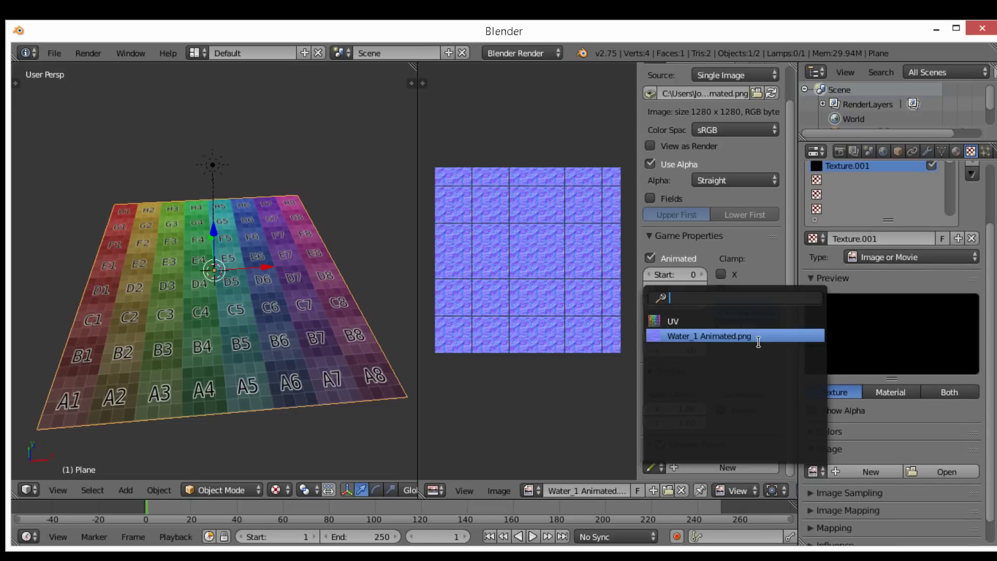
{"action": "key", "text": "Return"}
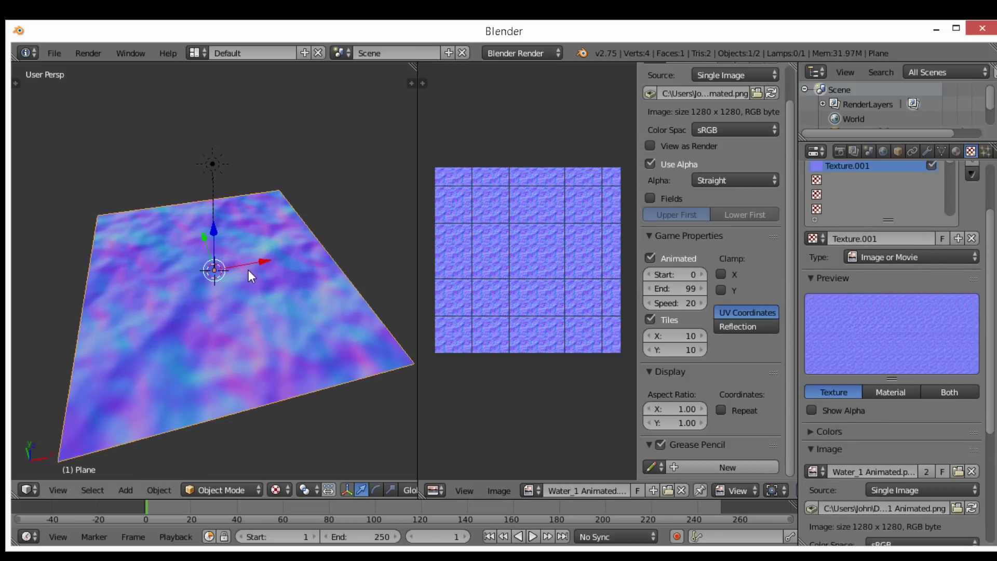
Switch the render engine to Blender Game and briefly run the game to preview the animated water on the plane.
{"action": "left_click", "coordinate": [560, 56]}
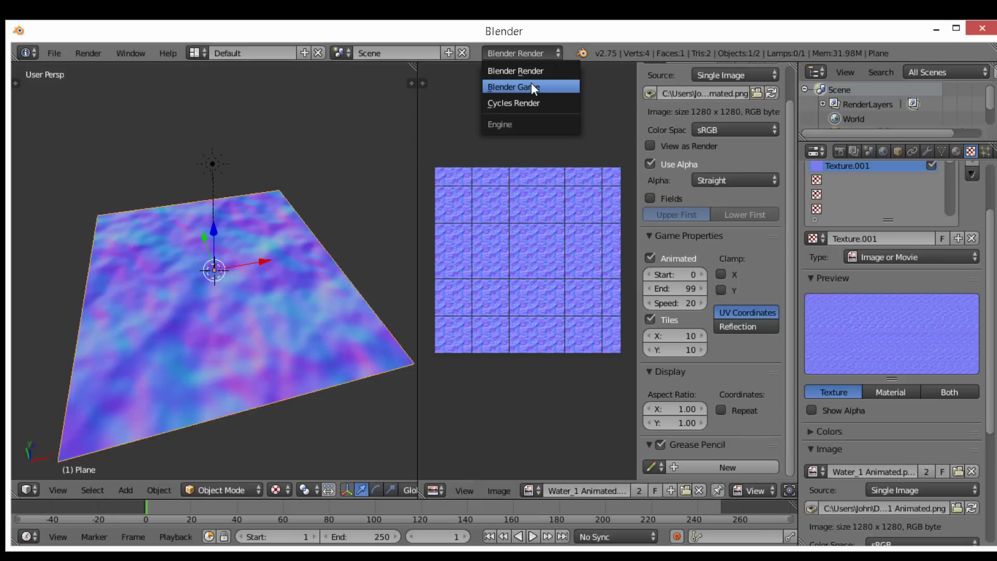
{"action": "key", "text": "Return"}
{"action": "key", "text": "p"}
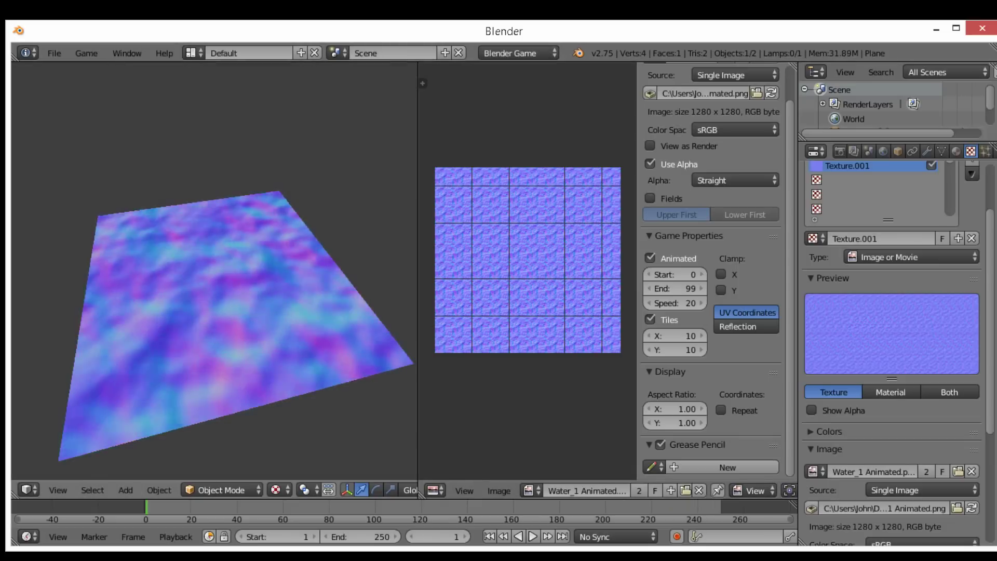
{"action": "key", "text": "Escape"}
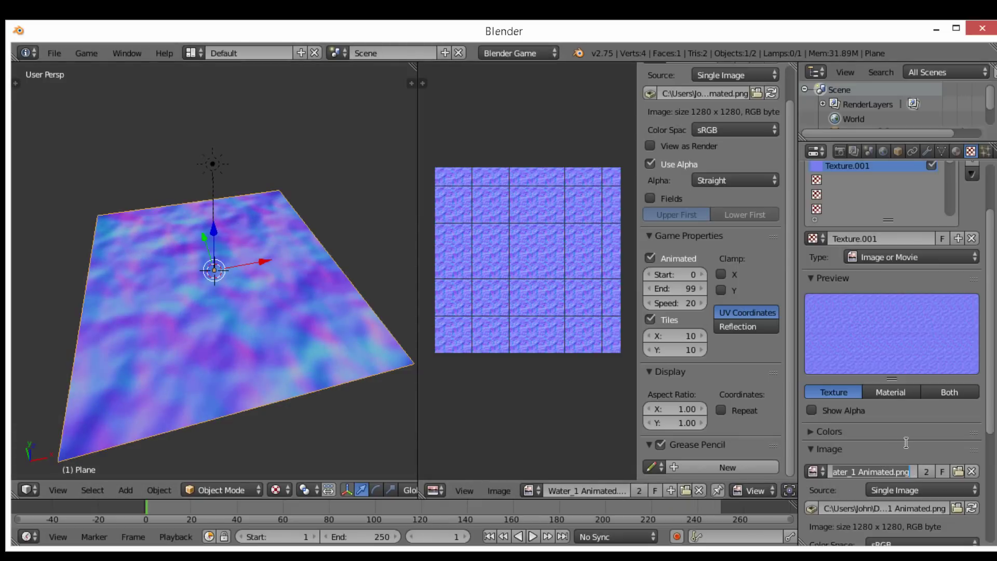
Rename the water image's texture to "Water_1 Animated".
{"action": "left_click", "coordinate": [878, 240]}
{"action": "type", "text": "Water_1 Animated.png"}
{"action": "key", "text": "BackSpace"}
{"action": "key", "text": "BackSpace"}
{"action": "key", "text": "BackSpace"}
{"action": "key", "text": "BackSpace"}
{"action": "key", "text": "Return"}
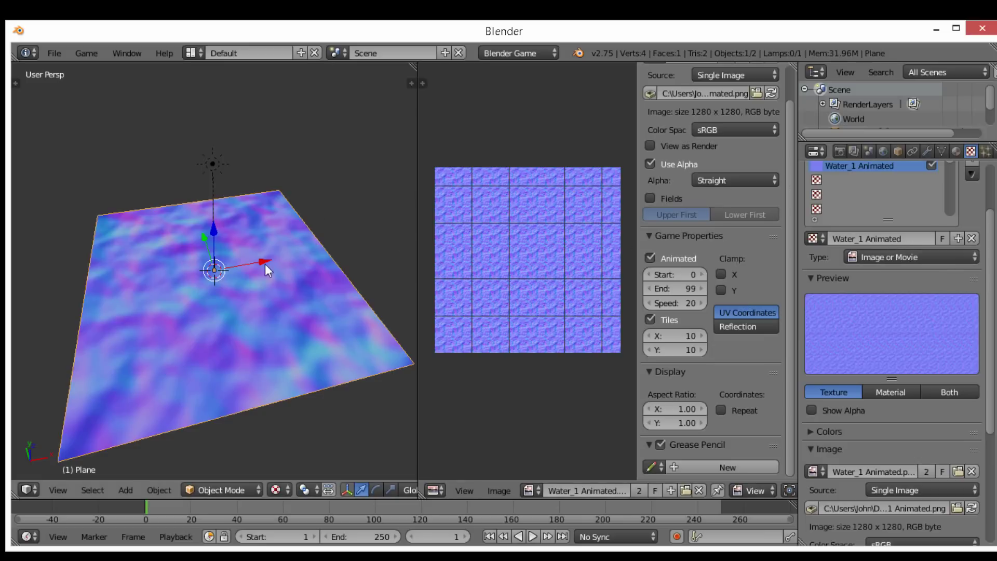
Hide the image editor's properties sidebar beside the water image.
{"action": "middle_click_drag", "start_coordinate": [265, 264], "coordinate": [259, 246]}
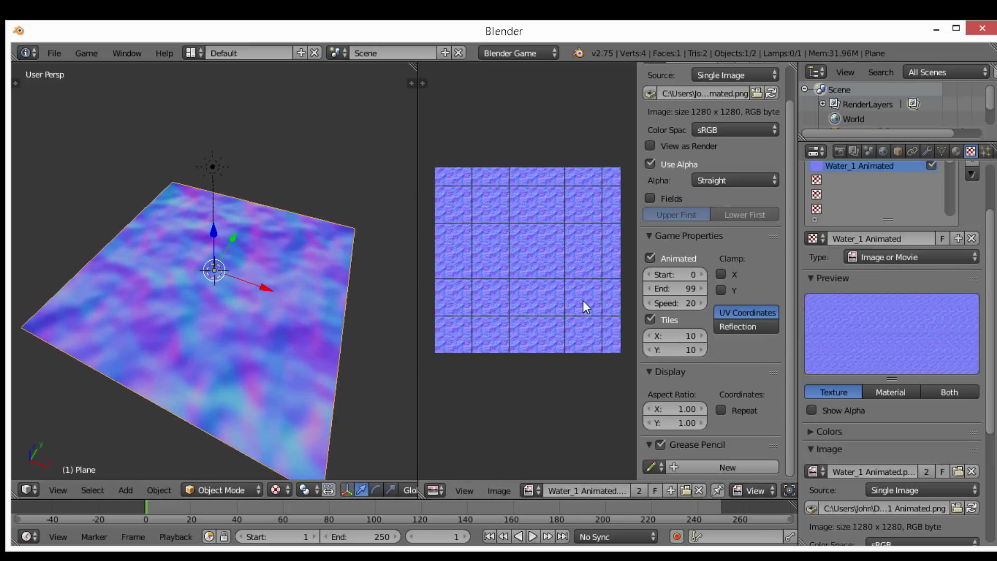
{"action": "key", "text": "n"}
{"action": "middle_click_drag", "start_coordinate": [338, 207], "coordinate": [138, 270]}
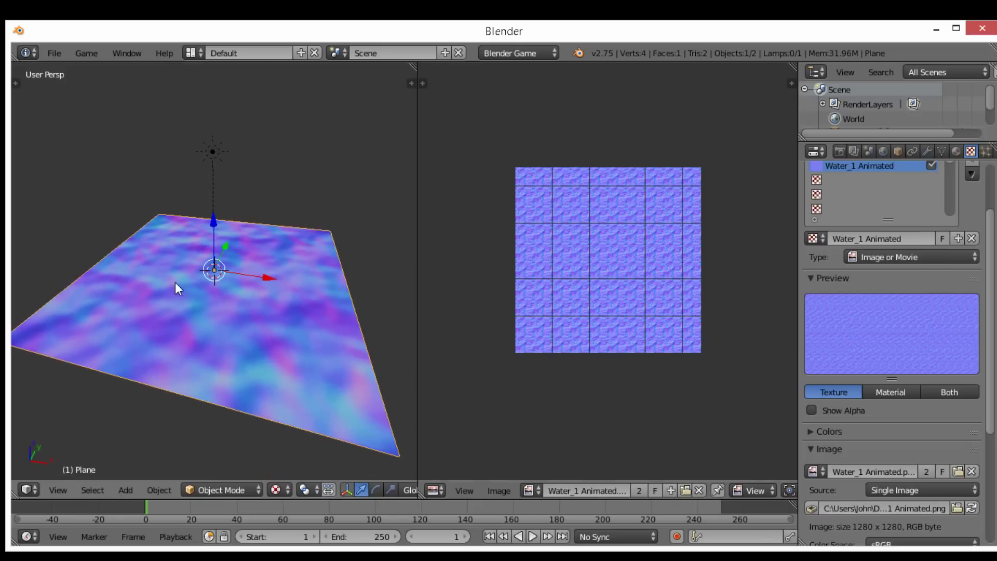
Move the grid texture below Water_1 Animated in the material's texture stack.
{"action": "scroll", "coordinate": [886, 257], "scroll_direction": "up", "scroll_amount": 2}
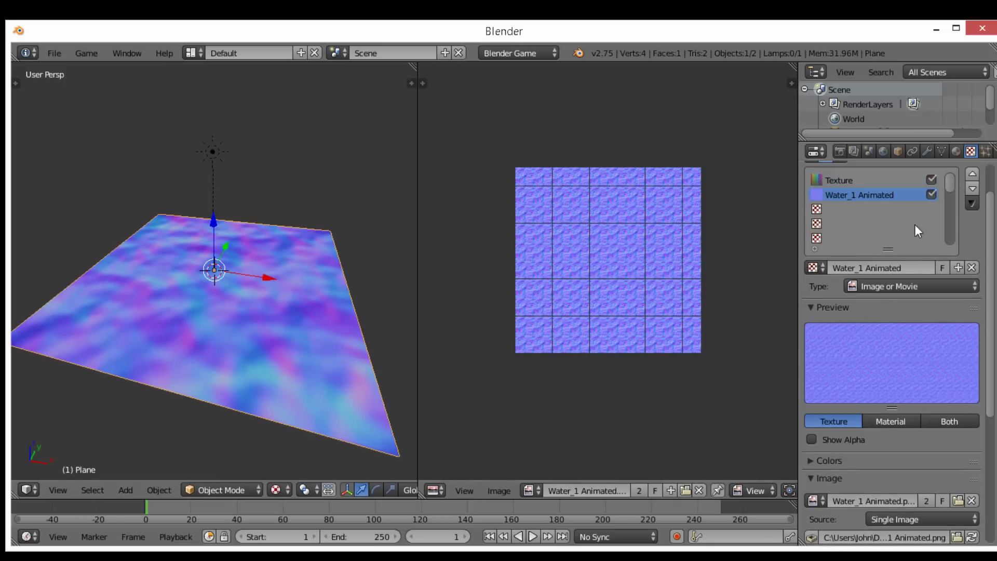
{"action": "left_click", "coordinate": [843, 180]}
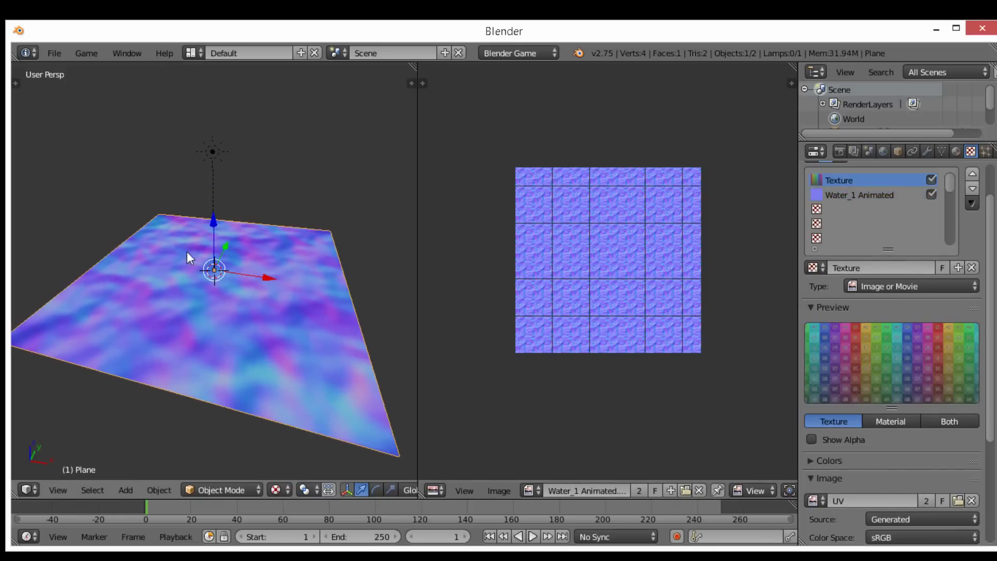
{"action": "left_click", "coordinate": [974, 188]}
{"action": "middle_click_drag", "start_coordinate": [214, 304], "coordinate": [240, 303]}
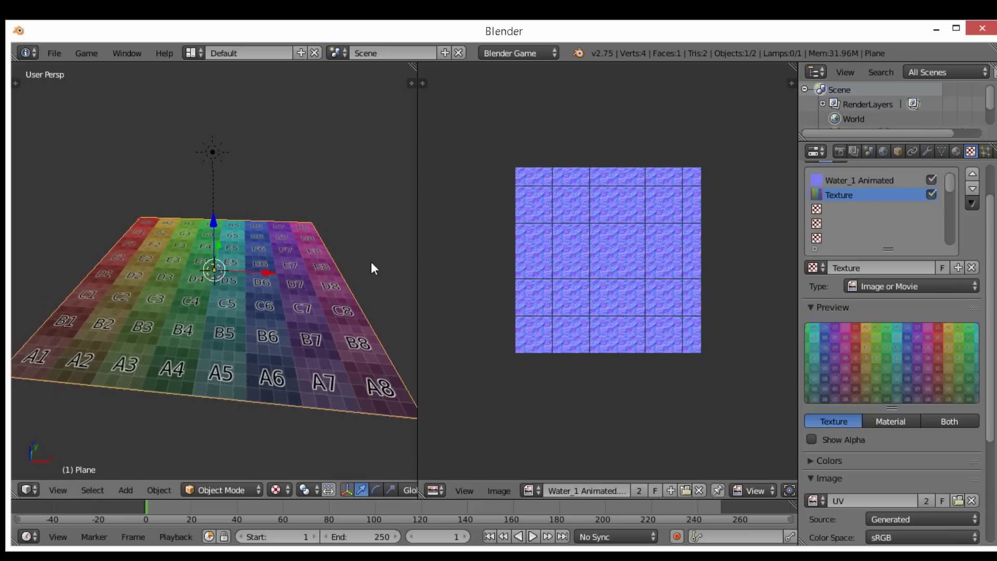
Remove both the grid texture and Water_1 Animated from the material's texture slots.
{"action": "left_click", "coordinate": [972, 267]}
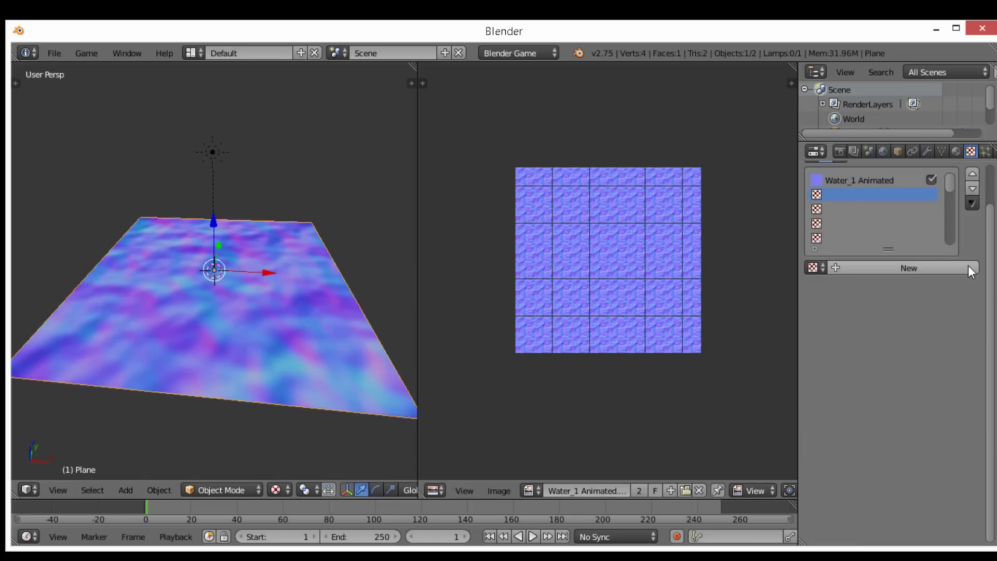
{"action": "left_click", "coordinate": [858, 183]}
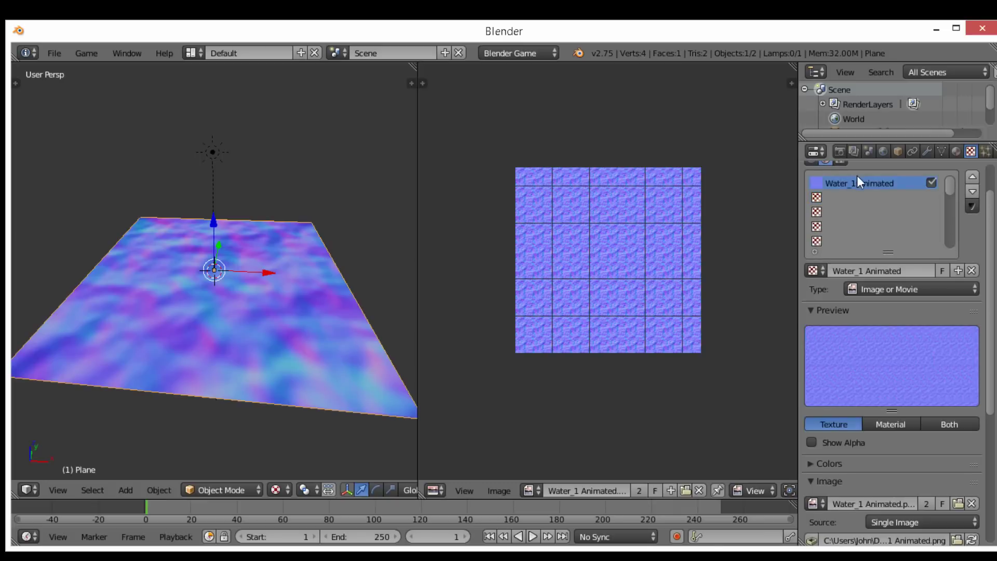
{"action": "left_click", "coordinate": [972, 270]}
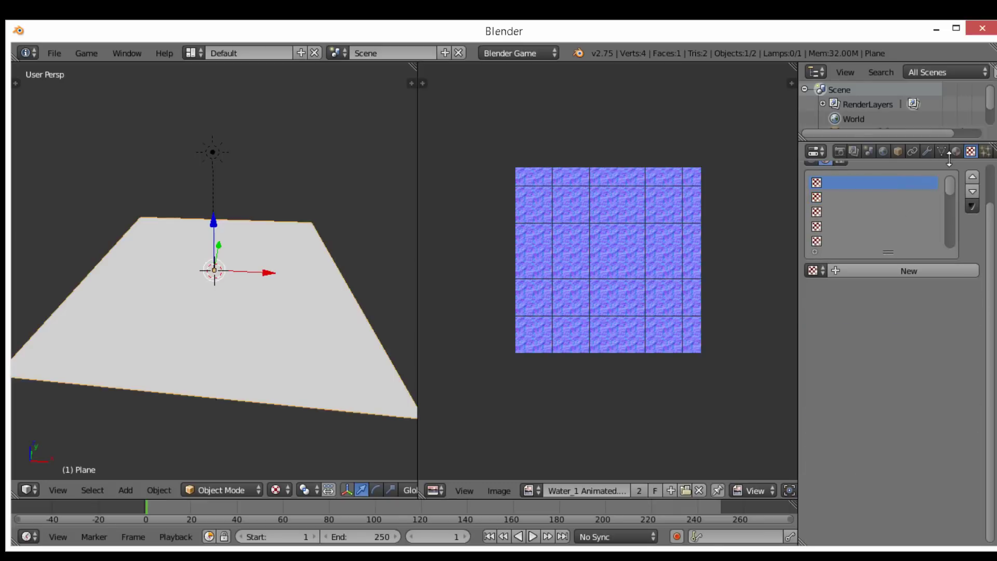
Change the image editor area to the Node Editor and enable nodes for Material.001.
{"action": "left_click", "coordinate": [957, 151]}
{"action": "scroll", "coordinate": [847, 286], "scroll_direction": "up", "scroll_amount": 5}
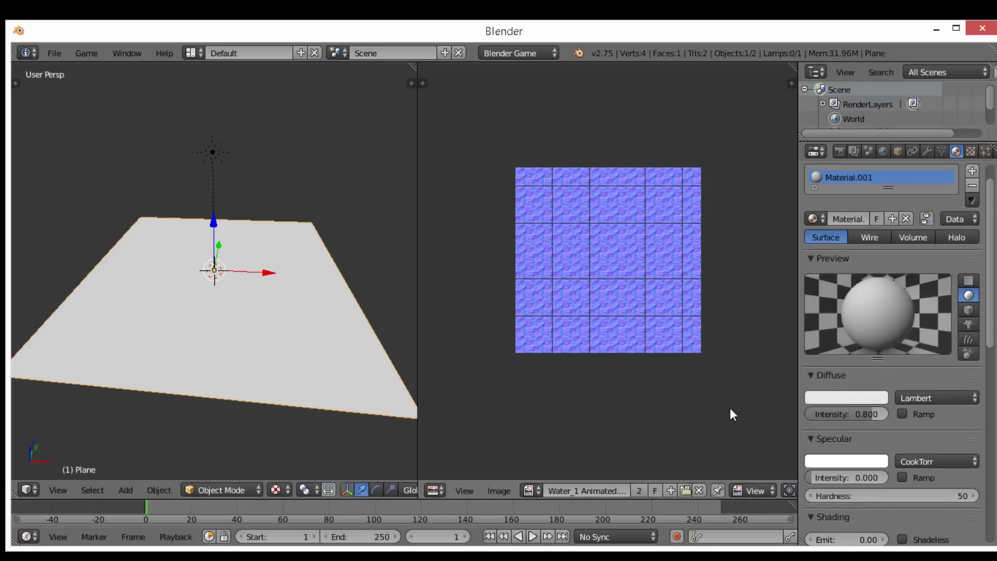
{"action": "left_click", "coordinate": [444, 488]}
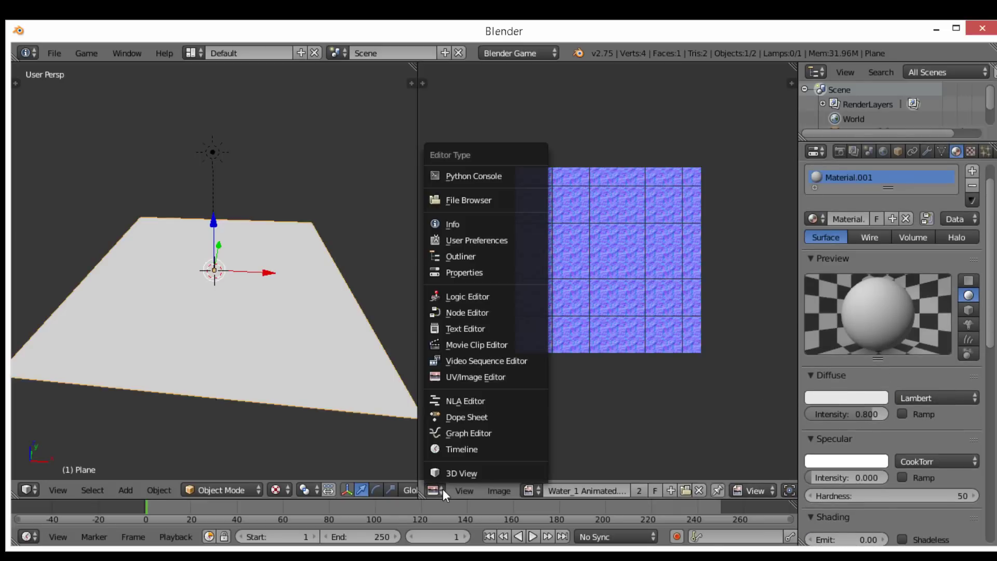
{"action": "left_click", "coordinate": [445, 311]}
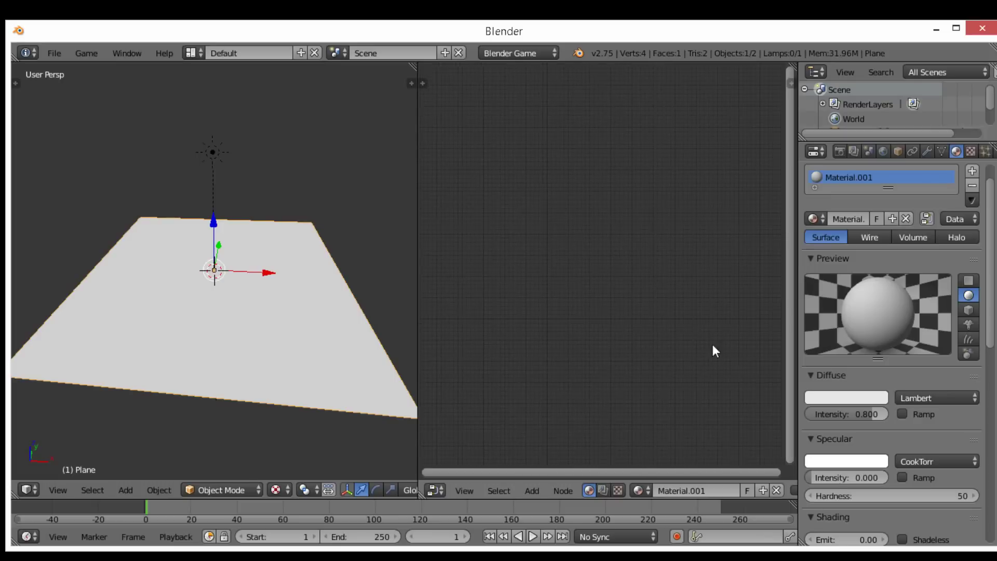
{"action": "left_click", "coordinate": [793, 491]}
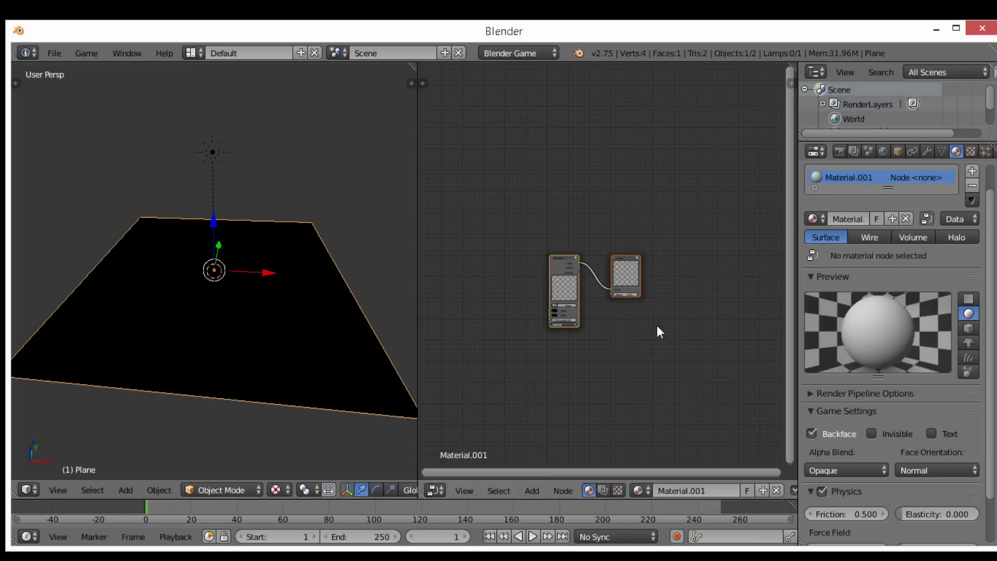
Create a new material in the Material node and name it UV.
{"action": "scroll", "coordinate": [596, 337], "scroll_direction": "up", "scroll_amount": 2}
{"action": "middle_click_drag", "start_coordinate": [638, 208], "coordinate": [695, 137]}
{"action": "scroll", "coordinate": [607, 263], "scroll_direction": "up", "scroll_amount": 4}
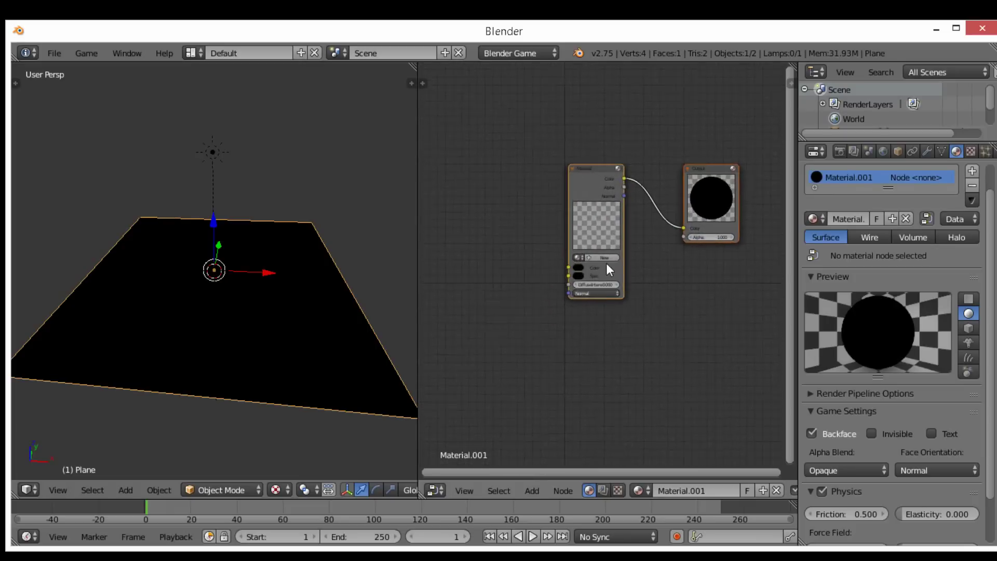
{"action": "left_click", "coordinate": [606, 257]}
{"action": "mouse_move", "coordinate": [604, 264]}
{"action": "middle_mouse_down", "text": "ctrl"}
{"action": "mouse_move", "coordinate": [601, 275]}
{"action": "mouse_move", "coordinate": [649, 260]}
{"action": "mouse_move", "coordinate": [602, 266]}
{"action": "middle_mouse_up", "text": "ctrl"}
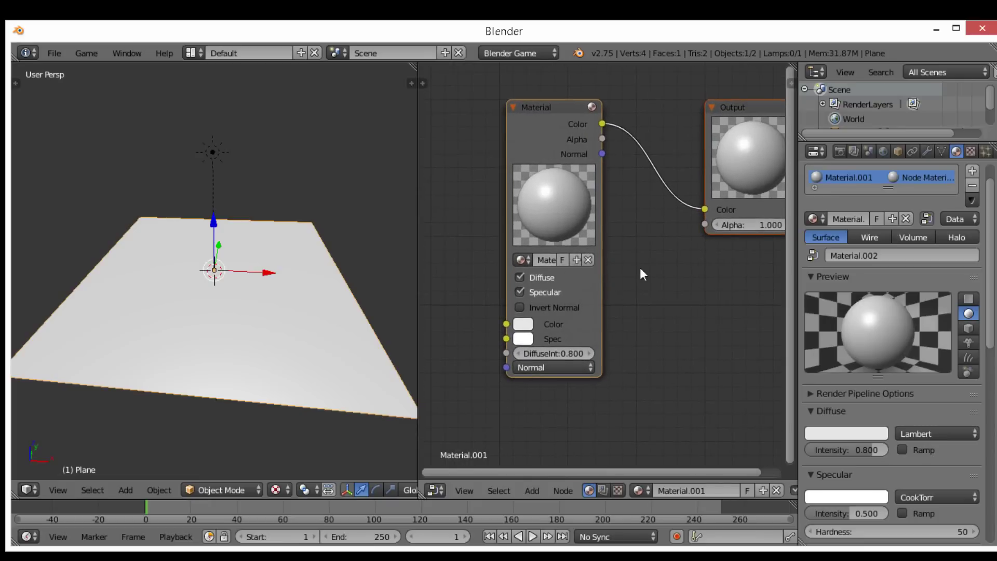
{"action": "left_click", "coordinate": [544, 260]}
{"action": "type", "text": "UV"}
{"action": "key", "text": "Return"}
Add a Geometry input node well to the left of the Material node.
{"action": "scroll", "coordinate": [551, 261], "scroll_direction": "down", "scroll_amount": 2}
{"action": "middle_click_drag", "start_coordinate": [578, 257], "coordinate": [762, 247]}
{"action": "scroll", "coordinate": [613, 205], "scroll_direction": "down", "scroll_amount": 3}
{"action": "key", "text": "shift+a"}
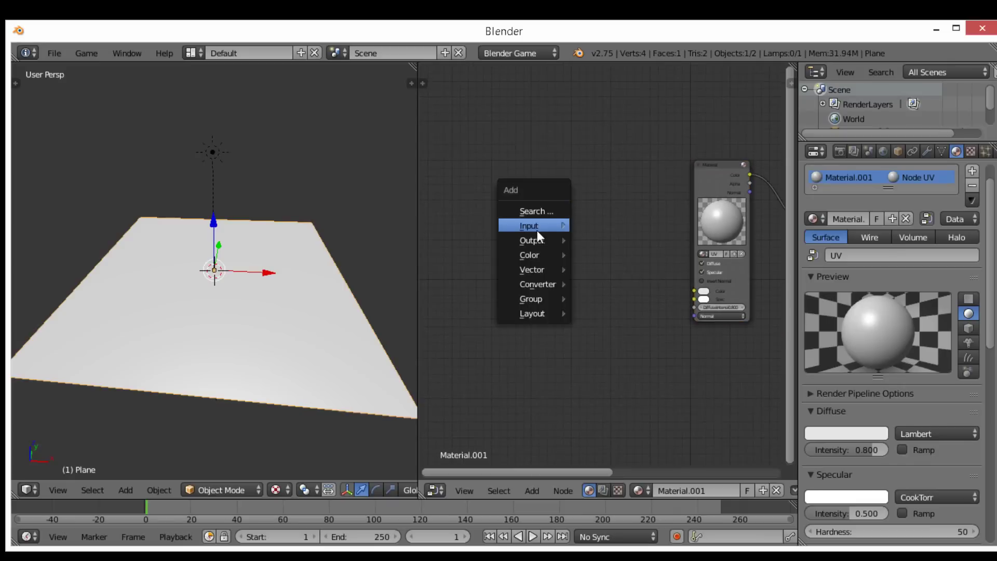
{"action": "mouse_move", "coordinate": [537, 228]}
{"action": "left_click", "coordinate": [629, 320]}
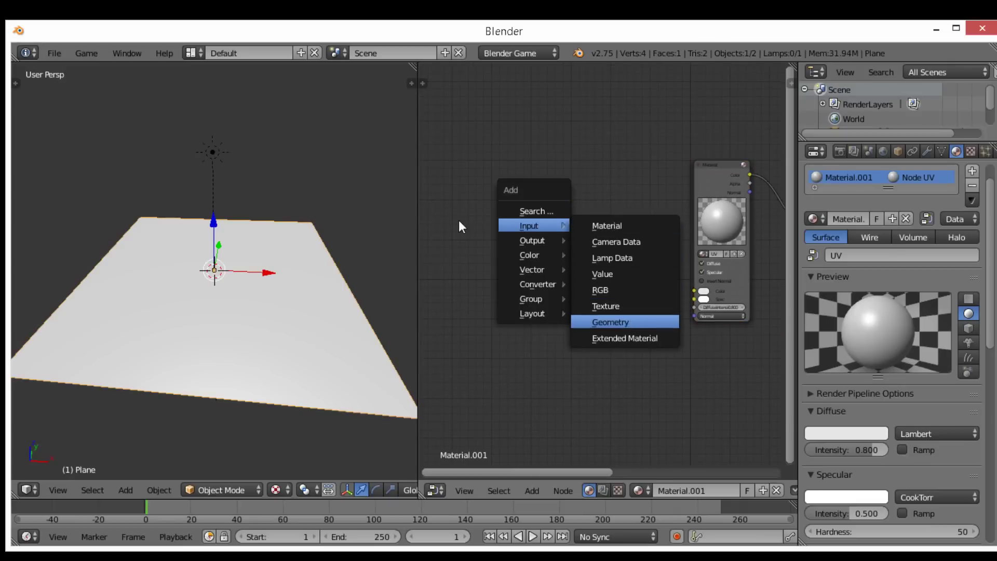
{"action": "left_click", "coordinate": [421, 200]}
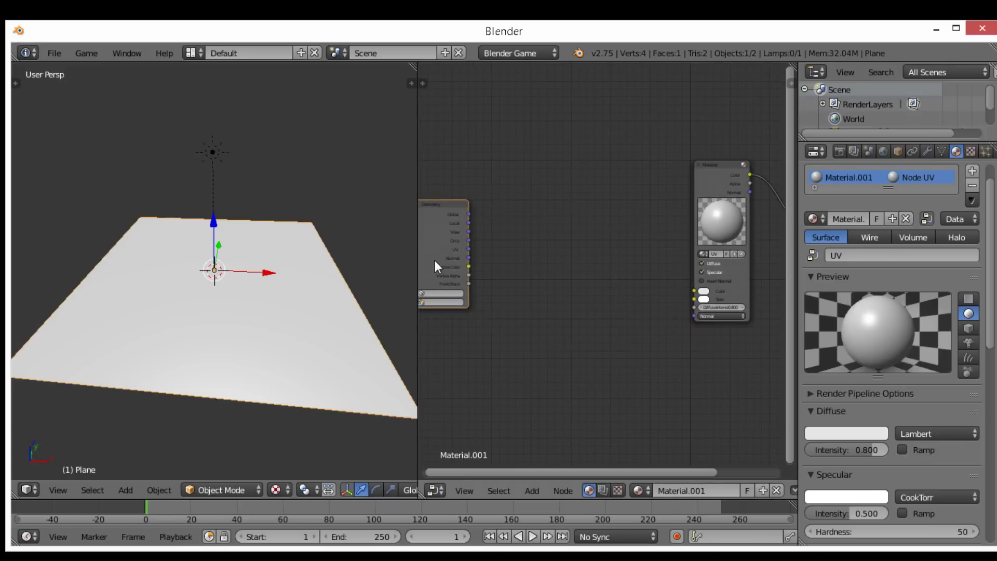
Connect the Geometry node's UV output to the Material node's Color input.
{"action": "scroll", "coordinate": [439, 261], "scroll_direction": "up", "scroll_amount": 1}
{"action": "left_click_drag", "start_coordinate": [446, 260], "coordinate": [640, 289]}
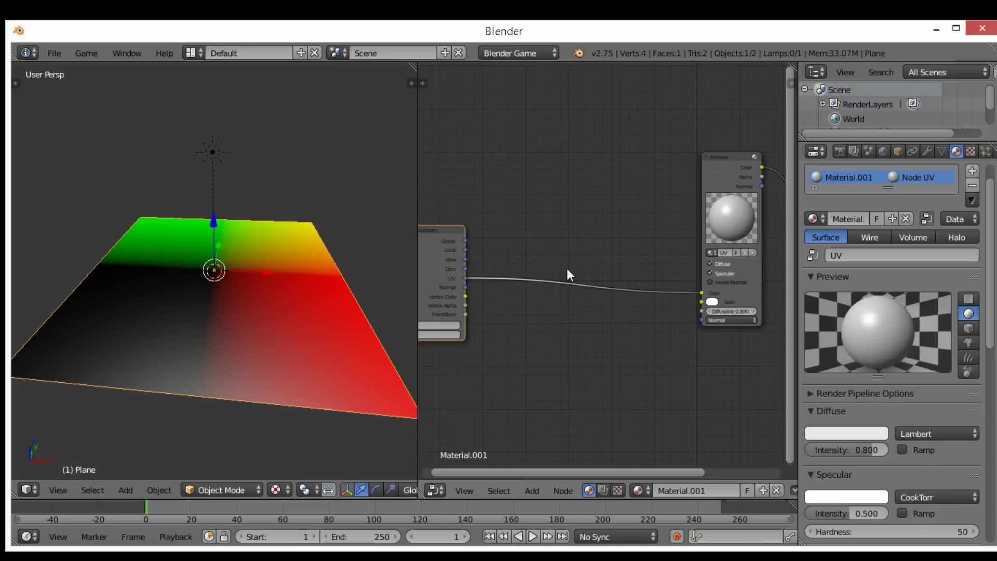
{"action": "mouse_move", "coordinate": [267, 264]}
{"action": "middle_mouse_down"}
{"action": "mouse_move", "coordinate": [260, 283]}
{"action": "mouse_move", "coordinate": [262, 269]}
{"action": "middle_mouse_up"}
Insert a Texture input node into the link between the Geometry and Material nodes.
{"action": "key", "text": "shift+a"}
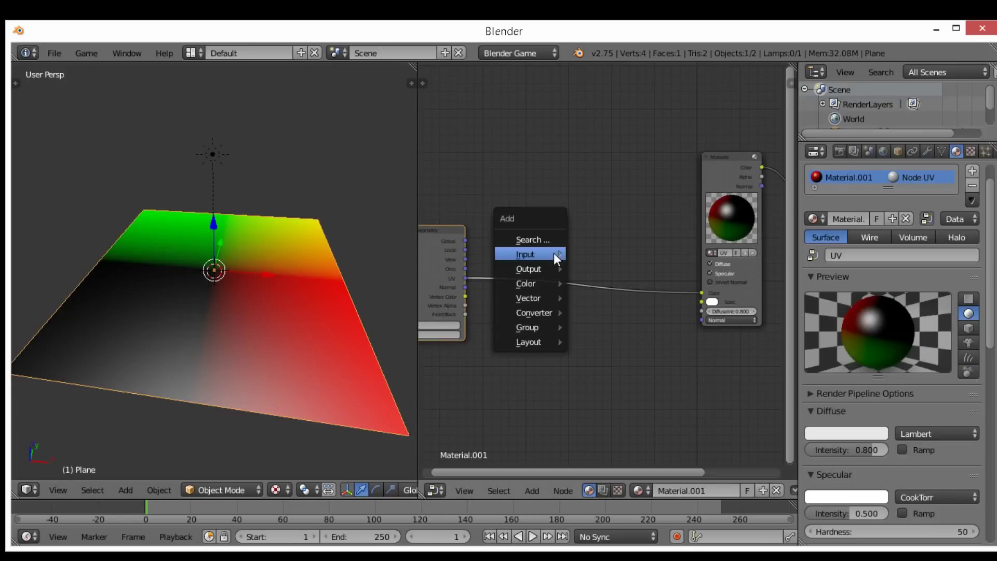
{"action": "mouse_move", "coordinate": [554, 254]}
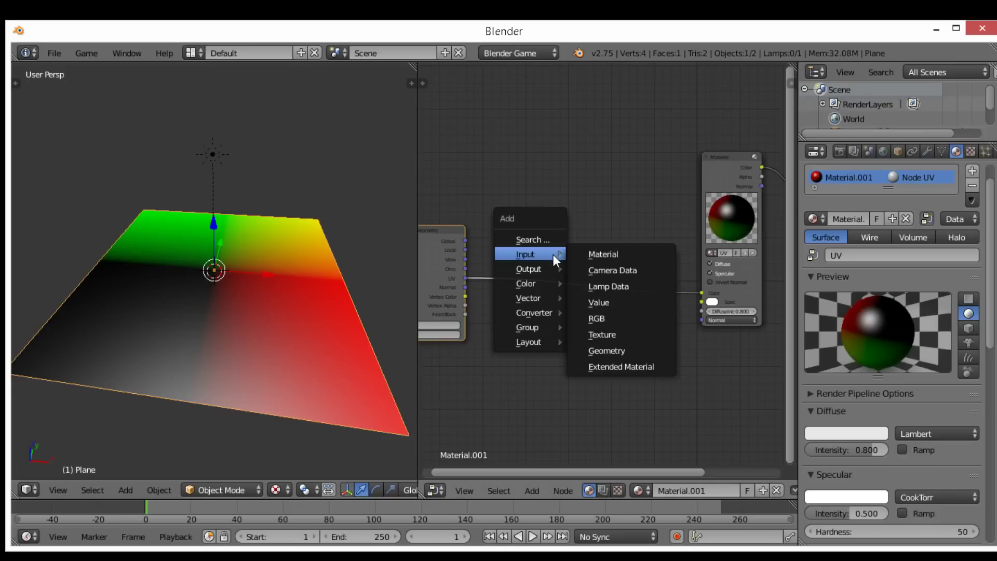
{"action": "left_click", "coordinate": [602, 334]}
{"action": "left_click", "coordinate": [523, 205]}
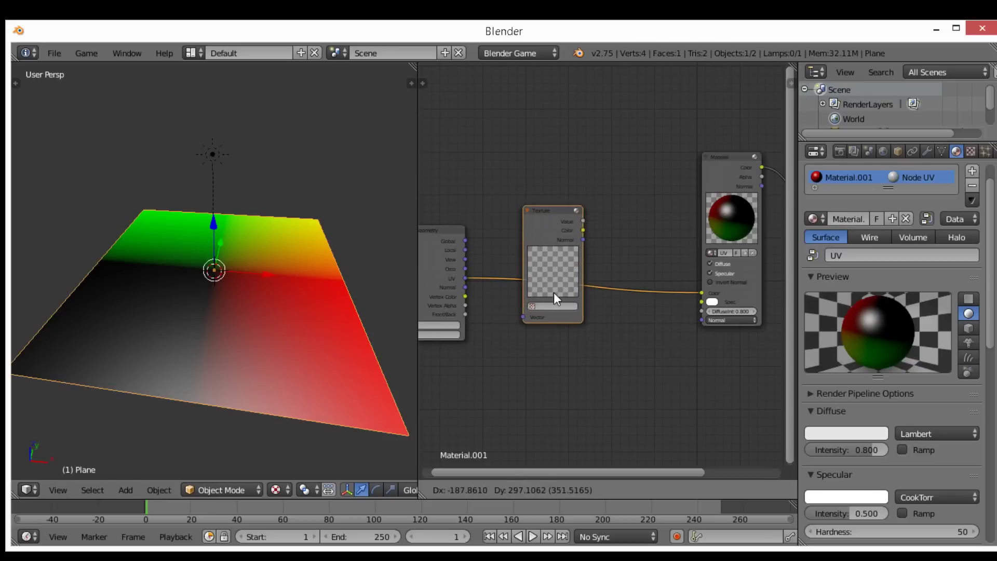
Assign the grid texture "Texture" to the inserted Texture node and inspect it on the plane.
{"action": "left_click", "coordinate": [532, 306]}
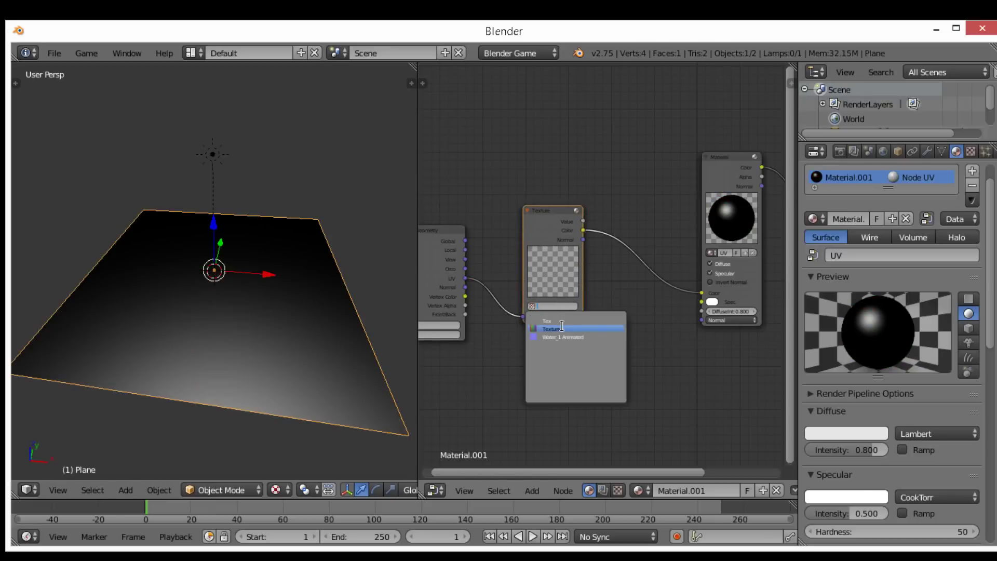
{"action": "left_click", "coordinate": [566, 328]}
{"action": "left_click", "coordinate": [710, 272]}
{"action": "middle_click_drag", "start_coordinate": [160, 314], "coordinate": [229, 355]}
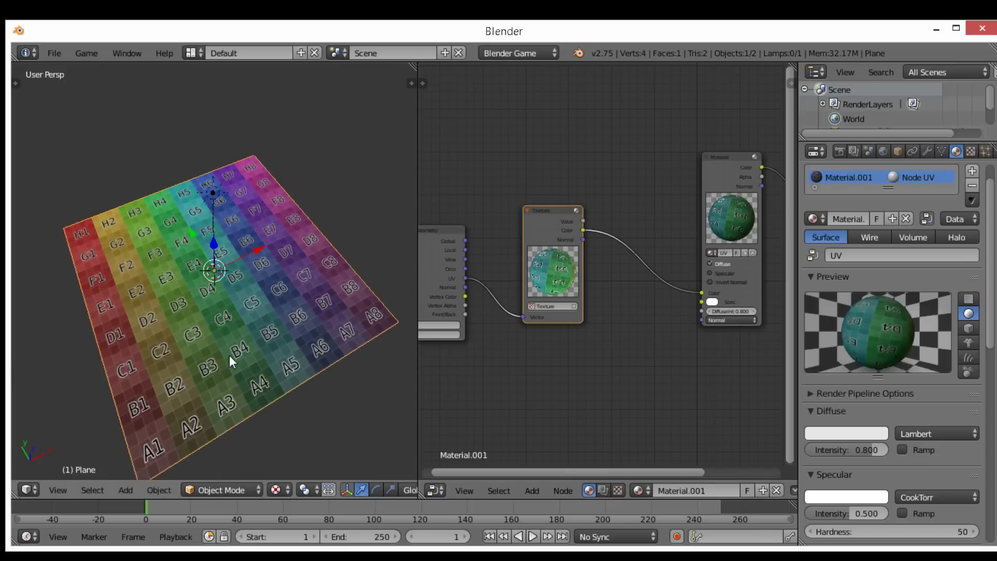
{"action": "scroll", "coordinate": [238, 332], "scroll_direction": "up", "scroll_amount": 3}
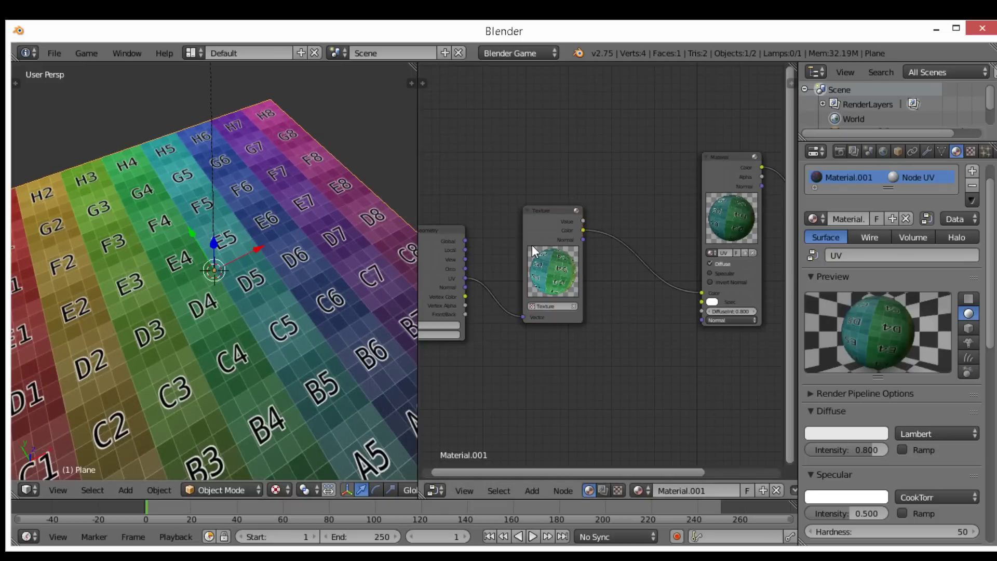
Spread out the nodes, moving the grid Texture node toward the Material node and the Geometry node farther down.
{"action": "left_click_drag", "start_coordinate": [554, 246], "coordinate": [648, 266]}
{"action": "middle_click_drag", "start_coordinate": [550, 279], "coordinate": [592, 231]}
{"action": "left_click_drag", "start_coordinate": [607, 247], "coordinate": [503, 378]}
{"action": "middle_click_drag", "start_coordinate": [503, 378], "coordinate": [539, 321]}
{"action": "scroll", "coordinate": [597, 320], "scroll_direction": "up", "scroll_amount": 3}
Add a second Texture node above the Geometry node and assign the Water_1 Animated texture to it.
{"action": "key", "text": "shift+a"}
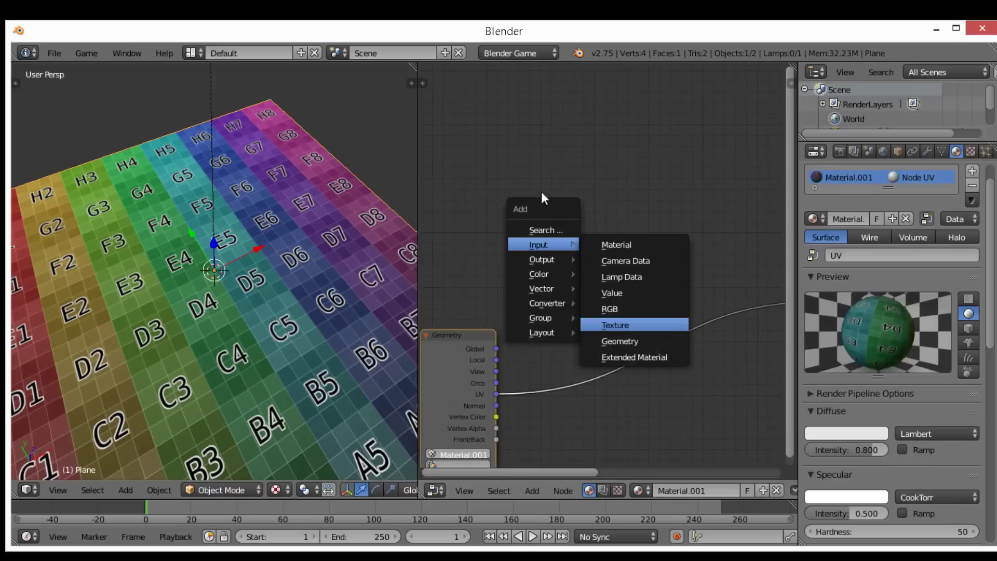
{"action": "left_click", "coordinate": [615, 324]}
{"action": "left_click", "coordinate": [517, 143]}
{"action": "scroll", "coordinate": [571, 288], "scroll_direction": "up", "scroll_amount": 4}
{"action": "left_click", "coordinate": [562, 275]}
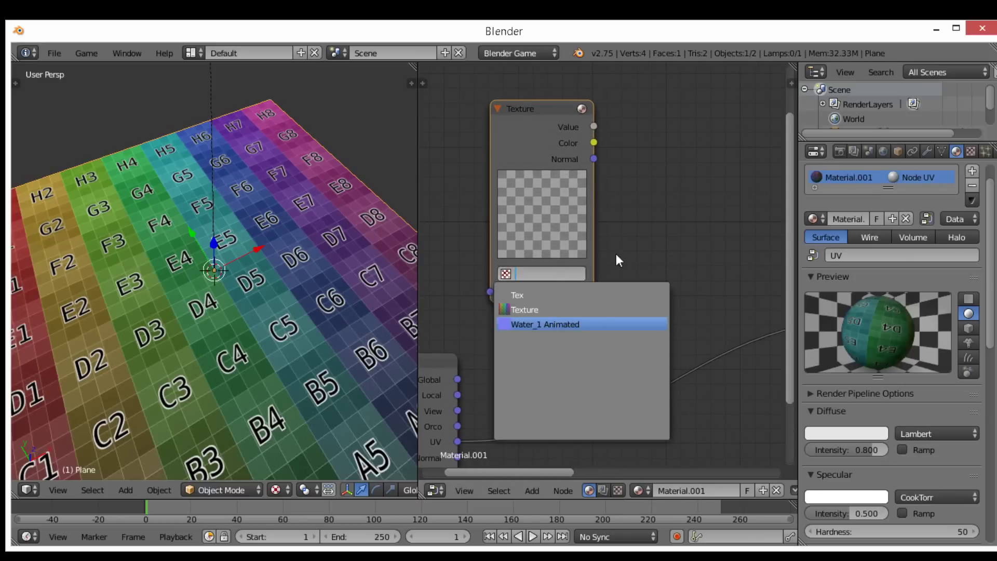
{"action": "key", "text": "Return"}
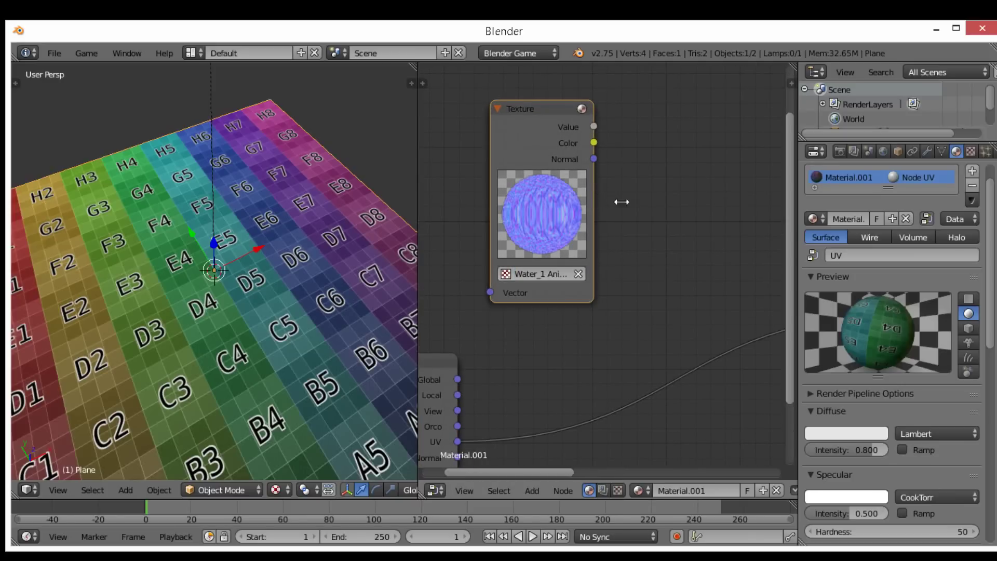
Show the texture settings and link the Geometry node's UV output to the Water_1 Animated Texture node's Vector input.
{"action": "left_click", "coordinate": [972, 151]}
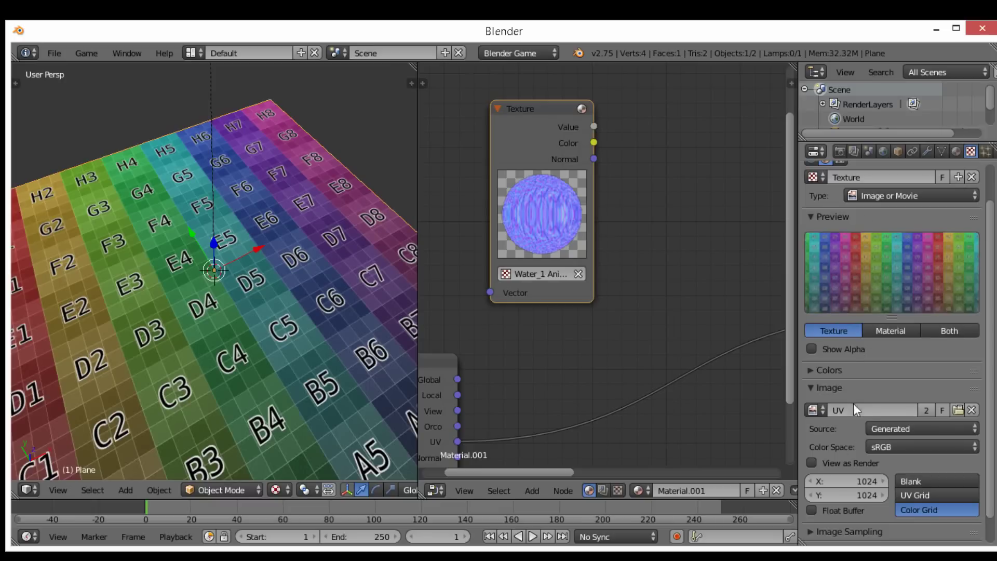
{"action": "scroll", "coordinate": [857, 329], "scroll_direction": "up", "scroll_amount": 2}
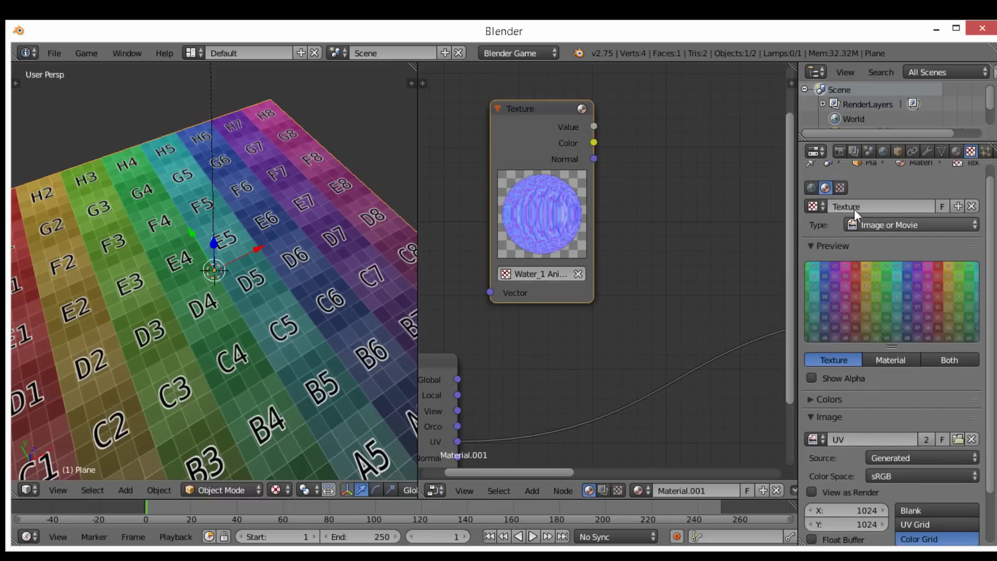
{"action": "middle_click_drag", "start_coordinate": [523, 313], "coordinate": [576, 266]}
{"action": "left_click_drag", "start_coordinate": [484, 372], "coordinate": [537, 259]}
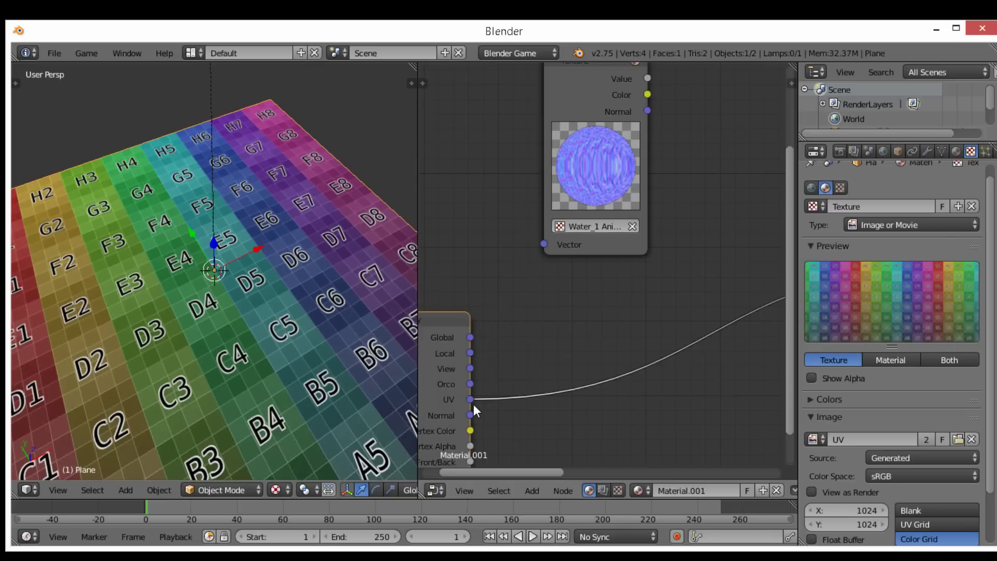
{"action": "left_click_drag", "start_coordinate": [469, 398], "coordinate": [550, 238]}
{"action": "left_click_drag", "start_coordinate": [591, 179], "coordinate": [614, 208]}
Link the Water_1 Animated node's Color output to the grid Texture node's Vector input and test the plane in the game engine.
{"action": "middle_click_drag", "start_coordinate": [631, 196], "coordinate": [488, 236]}
{"action": "scroll", "coordinate": [504, 218], "scroll_direction": "down", "scroll_amount": 4}
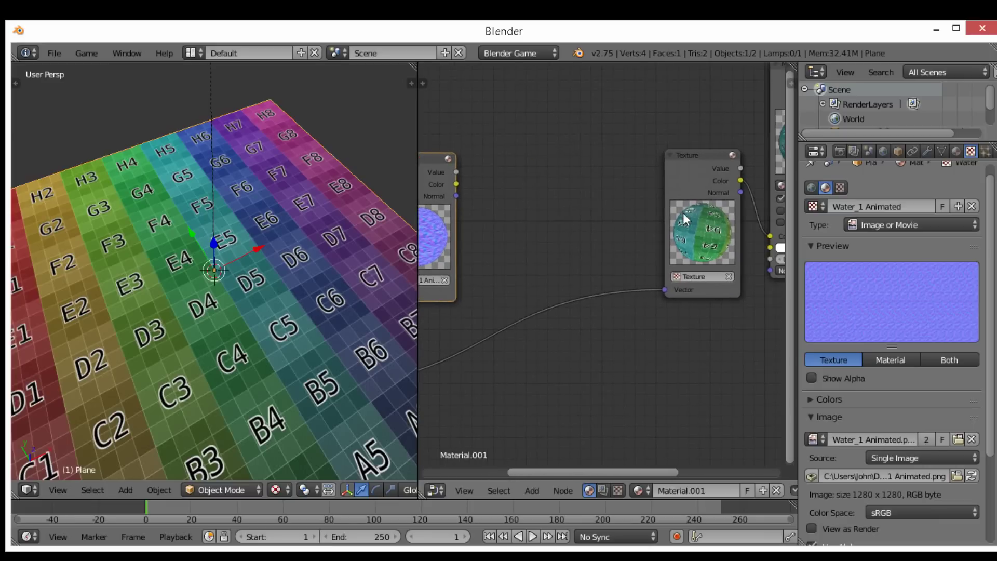
{"action": "left_click_drag", "start_coordinate": [457, 184], "coordinate": [669, 292]}
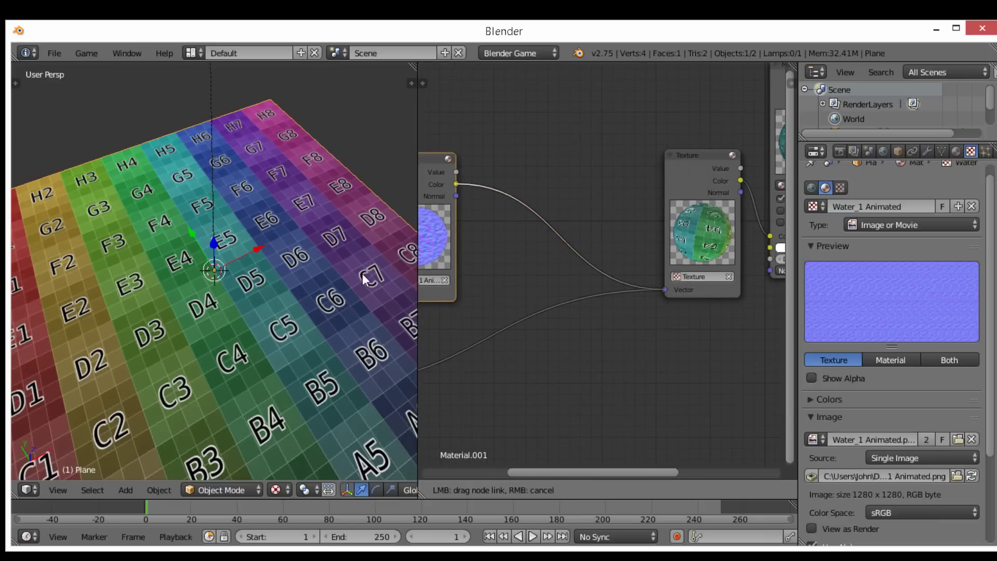
{"action": "middle_click_drag", "start_coordinate": [297, 293], "coordinate": [246, 243]}
{"action": "key", "text": "p"}
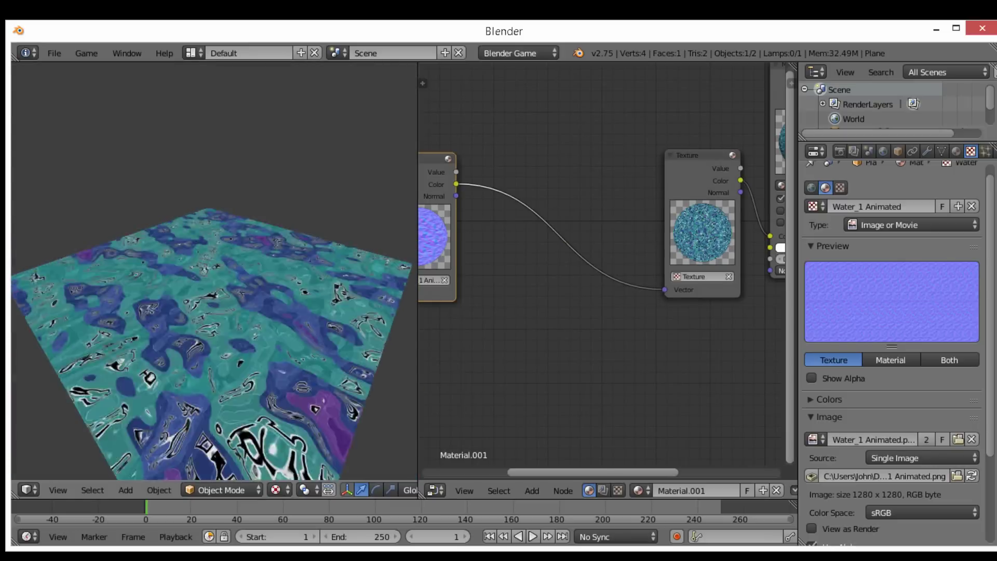
{"action": "key", "text": "Escape"}
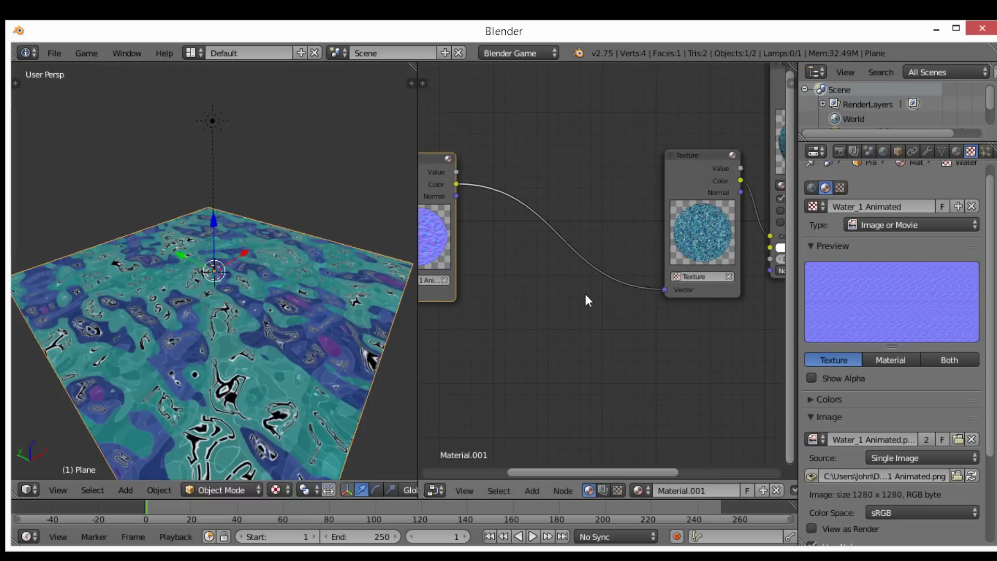
Insert a Vector Math node into the link between the Water_1 Animated node and the grid Texture node.
{"action": "scroll", "coordinate": [585, 294], "scroll_direction": "up", "scroll_amount": 2}
{"action": "key", "text": "shift+a"}
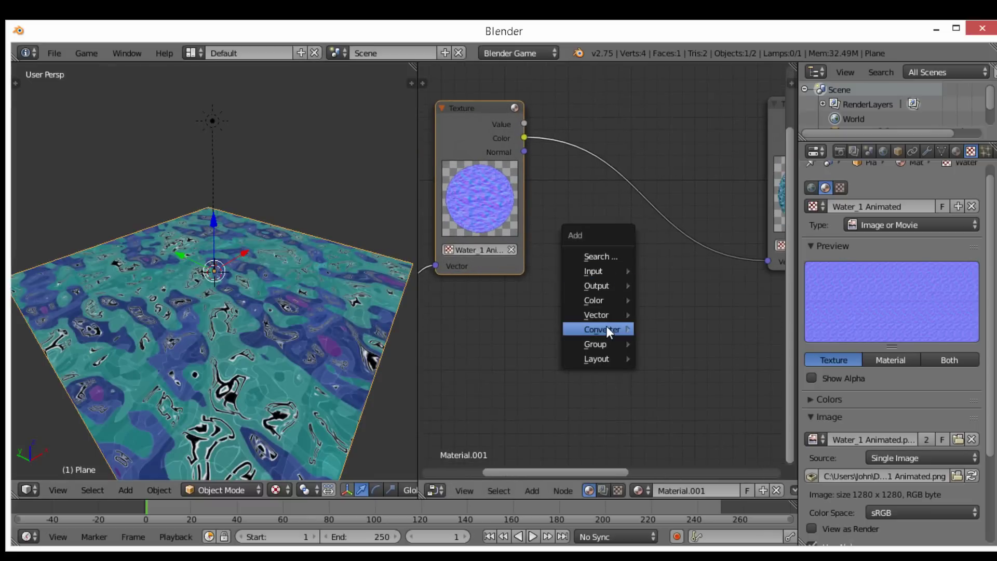
{"action": "mouse_move", "coordinate": [606, 330]}
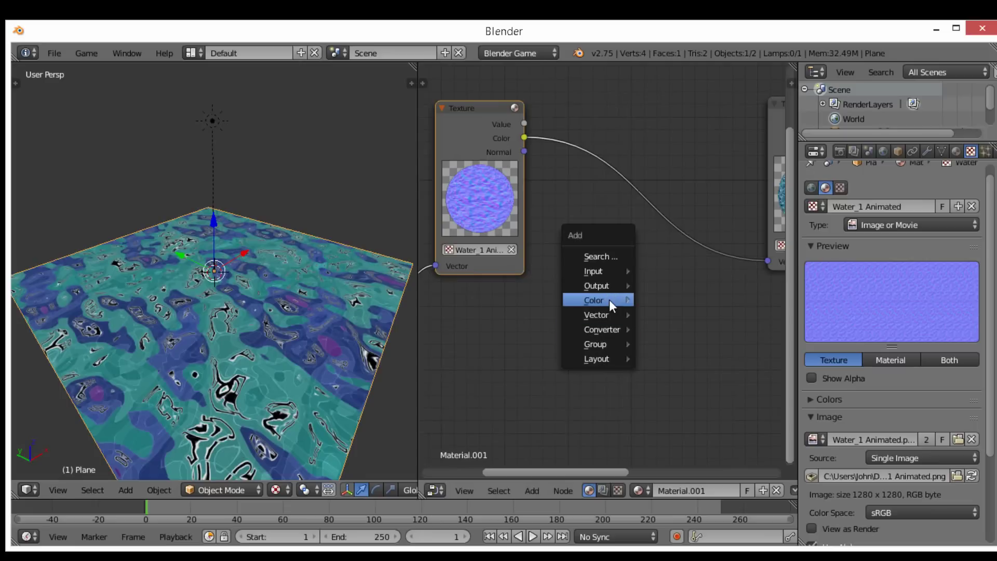
{"action": "mouse_move", "coordinate": [614, 298]}
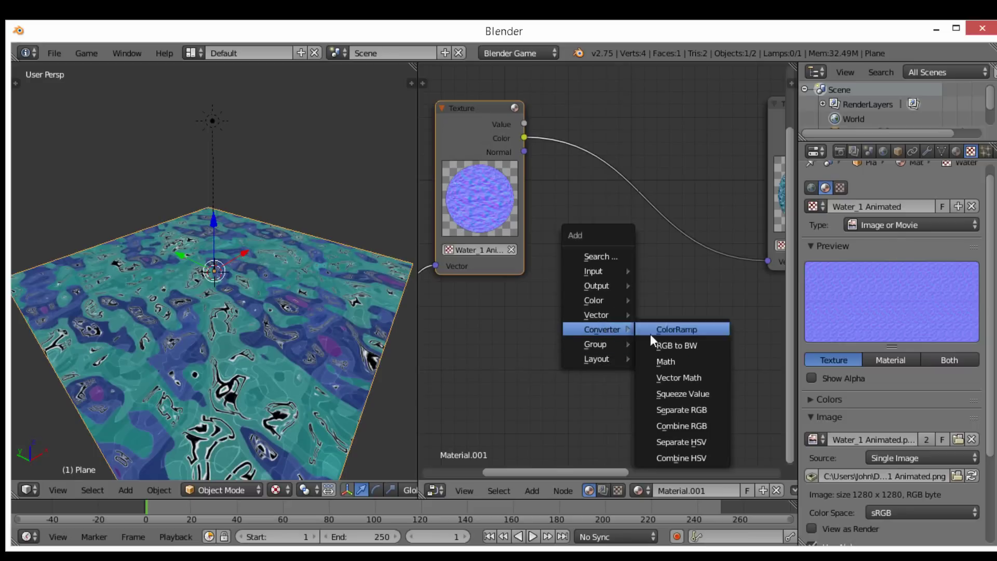
{"action": "left_click", "coordinate": [679, 378]}
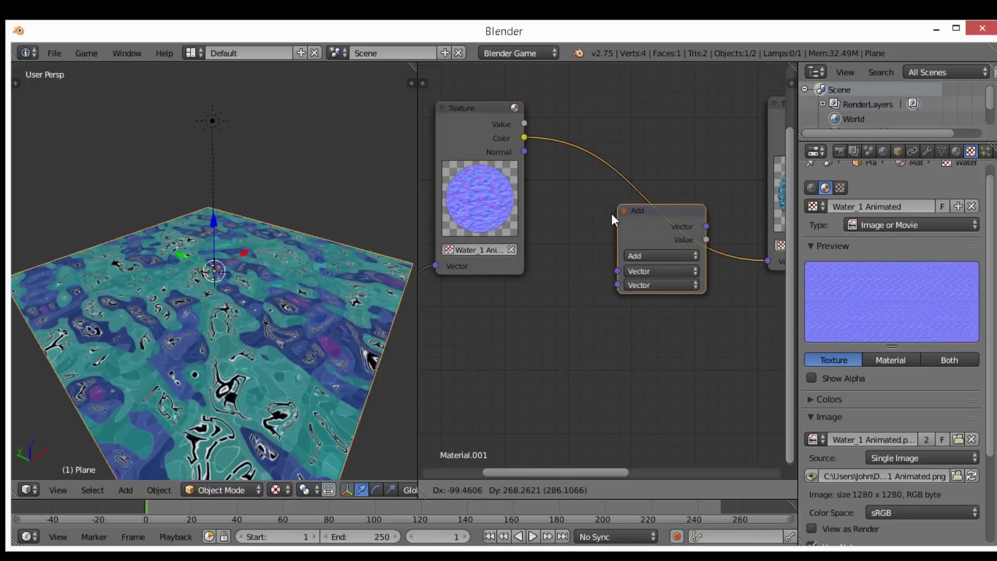
{"action": "left_click", "coordinate": [618, 204]}
Link the Geometry node's UV output to the Vector Math node's second Vector input and test the plane in the game engine.
{"action": "middle_click_drag", "start_coordinate": [508, 312], "coordinate": [629, 289]}
{"action": "left_click_drag", "start_coordinate": [478, 351], "coordinate": [746, 266]}
{"action": "middle_click_drag", "start_coordinate": [262, 323], "coordinate": [282, 301]}
{"action": "scroll", "coordinate": [281, 301], "scroll_direction": "up", "scroll_amount": 2}
{"action": "key", "text": "p"}
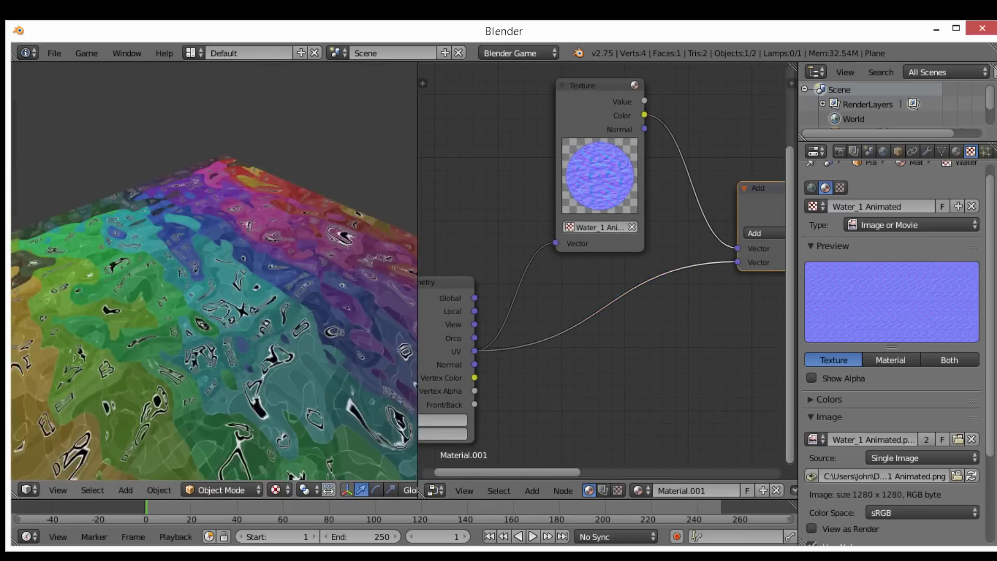
{"action": "key", "text": "Escape"}
Set the Vector Math node's operation to Normalize and test the result in the game engine.
{"action": "middle_click_drag", "start_coordinate": [730, 281], "coordinate": [587, 283]}
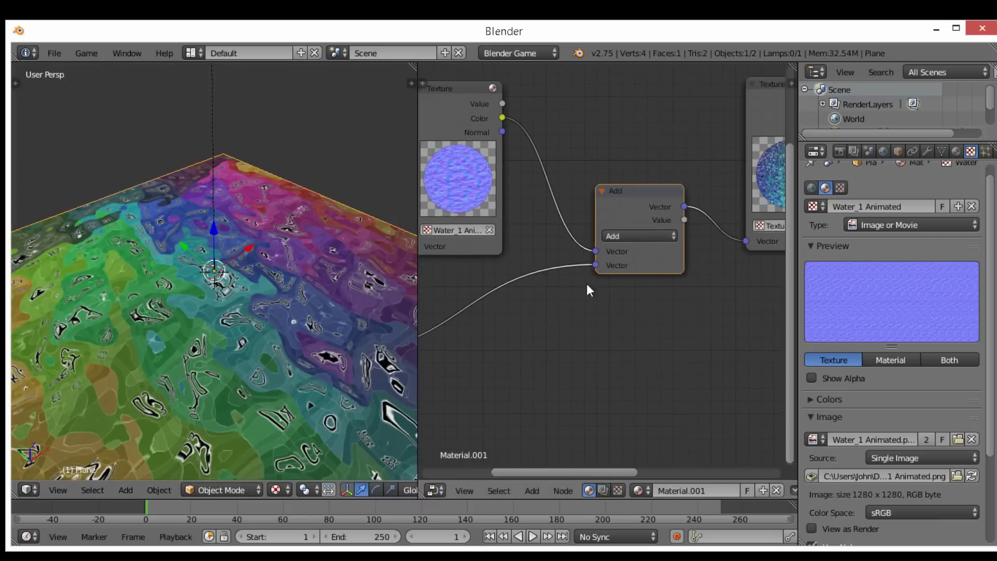
{"action": "left_click", "coordinate": [643, 236]}
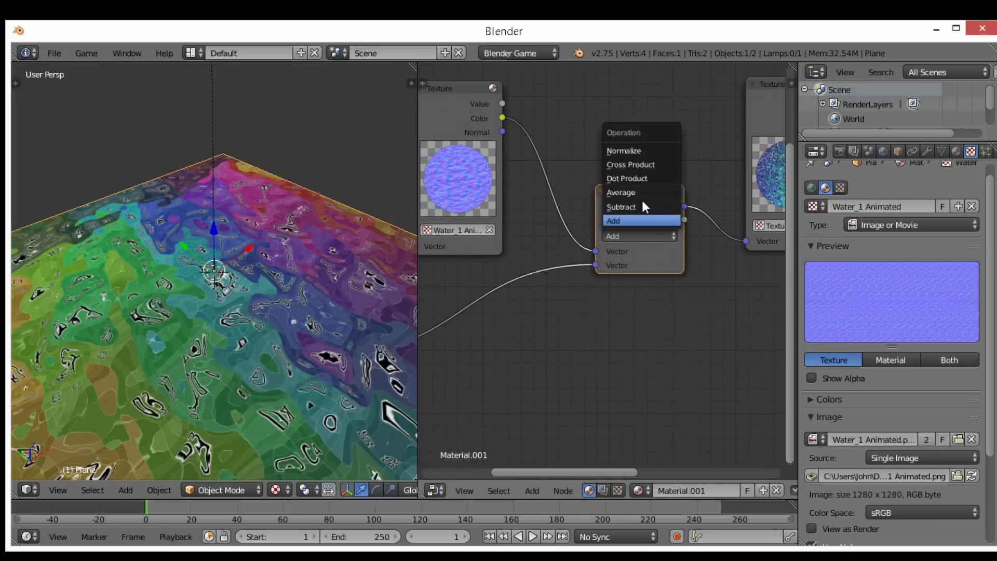
{"action": "left_click", "coordinate": [649, 152]}
{"action": "middle_click_drag", "start_coordinate": [202, 301], "coordinate": [220, 276]}
{"action": "key", "text": "p"}
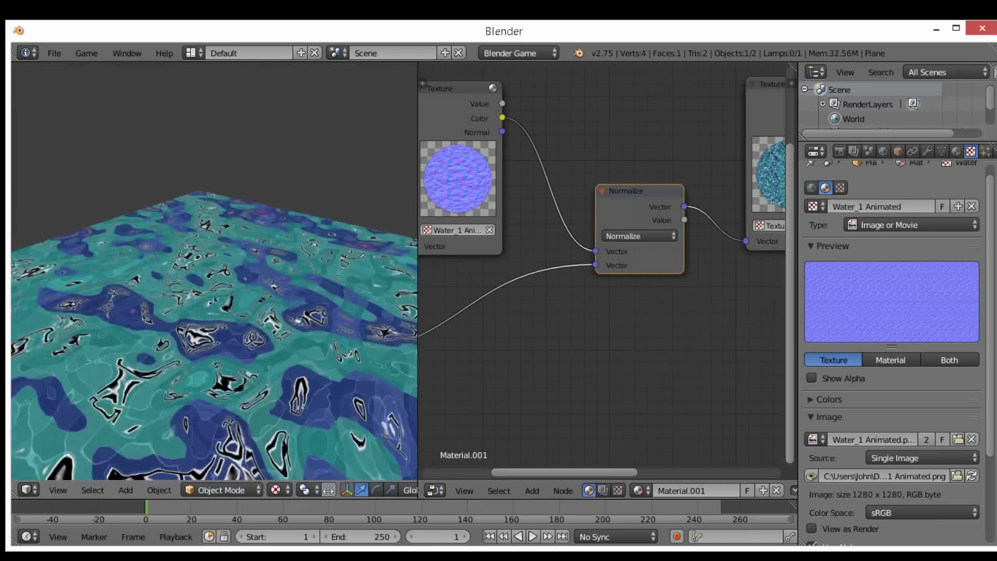
{"action": "key", "text": "Escape"}
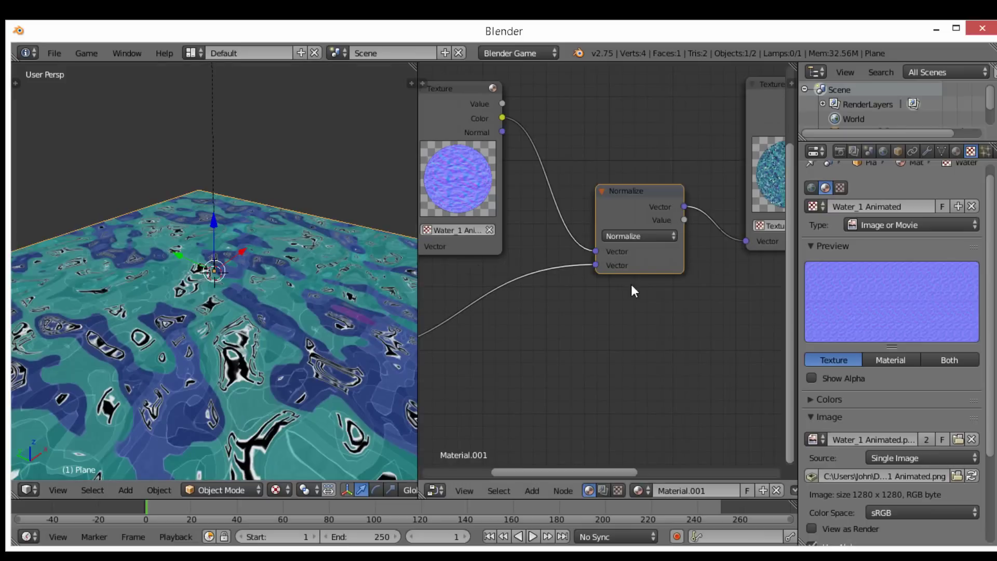
Spread out the node tree to make room between the Normalize node and the grid Texture node.
{"action": "middle_click_drag", "start_coordinate": [631, 285], "coordinate": [428, 285]}
{"action": "scroll", "coordinate": [428, 285], "scroll_direction": "down", "scroll_amount": 8}
{"action": "left_click", "coordinate": [593, 185]}
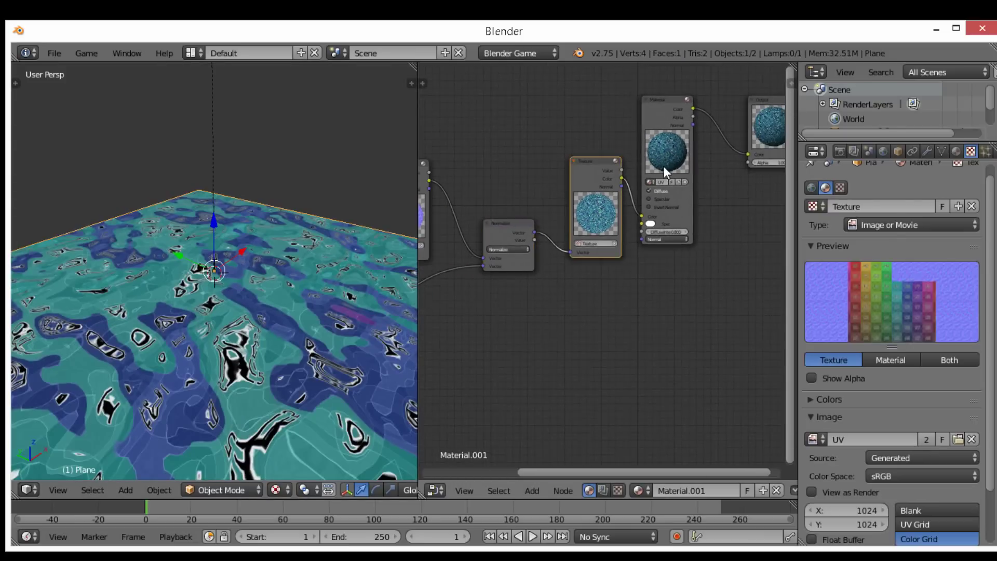
{"action": "left_click", "coordinate": [665, 171], "text": "shift"}
{"action": "left_click_drag", "start_coordinate": [669, 162], "coordinate": [704, 153]}
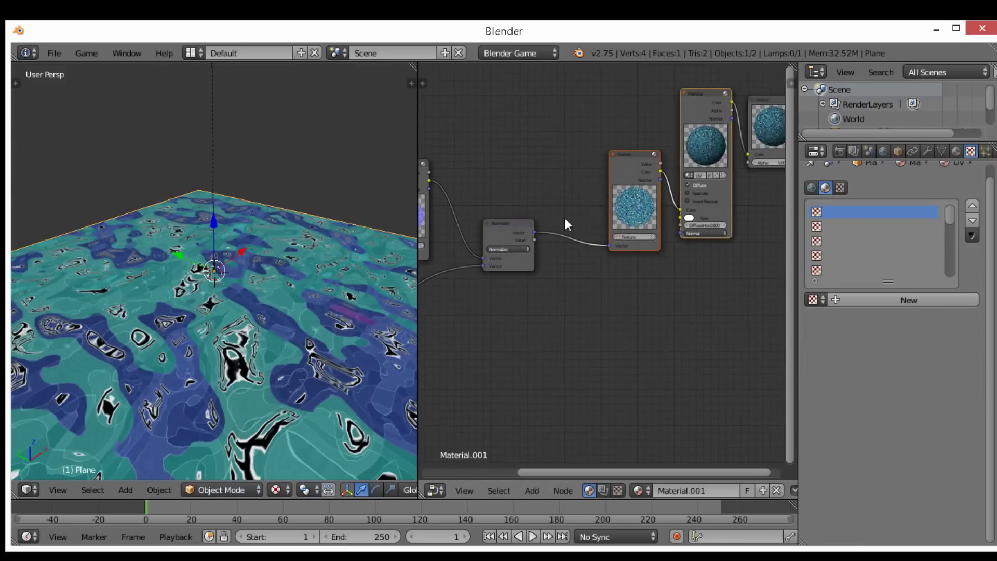
{"action": "middle_click_drag", "start_coordinate": [566, 220], "coordinate": [642, 204]}
{"action": "scroll", "coordinate": [578, 191], "scroll_direction": "up", "scroll_amount": 2}
{"action": "left_click_drag", "start_coordinate": [566, 179], "coordinate": [543, 185]}
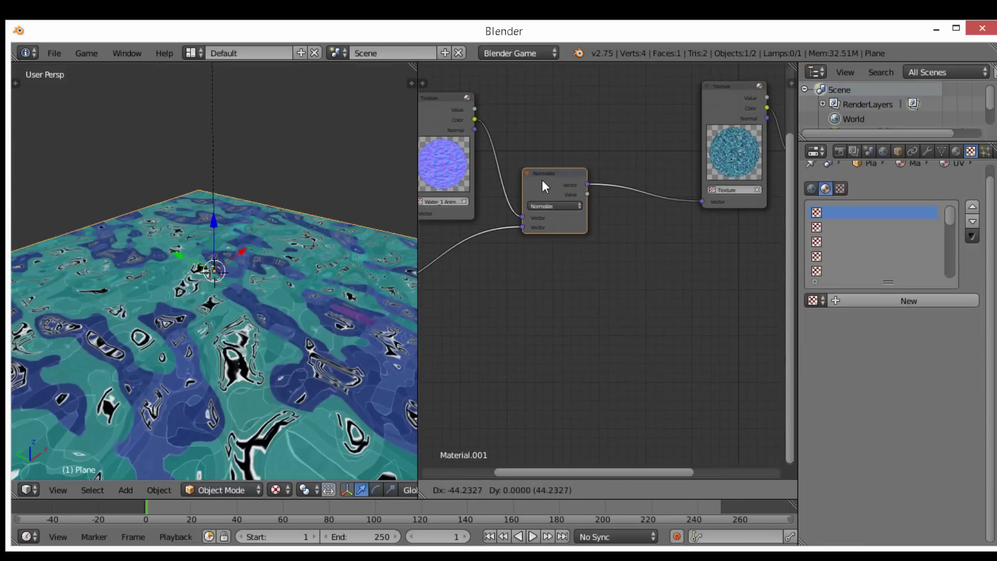
{"action": "middle_click_drag", "start_coordinate": [568, 166], "coordinate": [729, 159]}
{"action": "left_click_drag", "start_coordinate": [588, 136], "coordinate": [553, 141]}
{"action": "left_click_drag", "start_coordinate": [488, 262], "coordinate": [460, 264]}
Insert a MixRGB node into the link between the Normalize node and the grid Texture node.
{"action": "middle_click_drag", "start_coordinate": [542, 248], "coordinate": [461, 263]}
{"action": "key", "text": "shift+a"}
{"action": "mouse_move", "coordinate": [578, 211]}
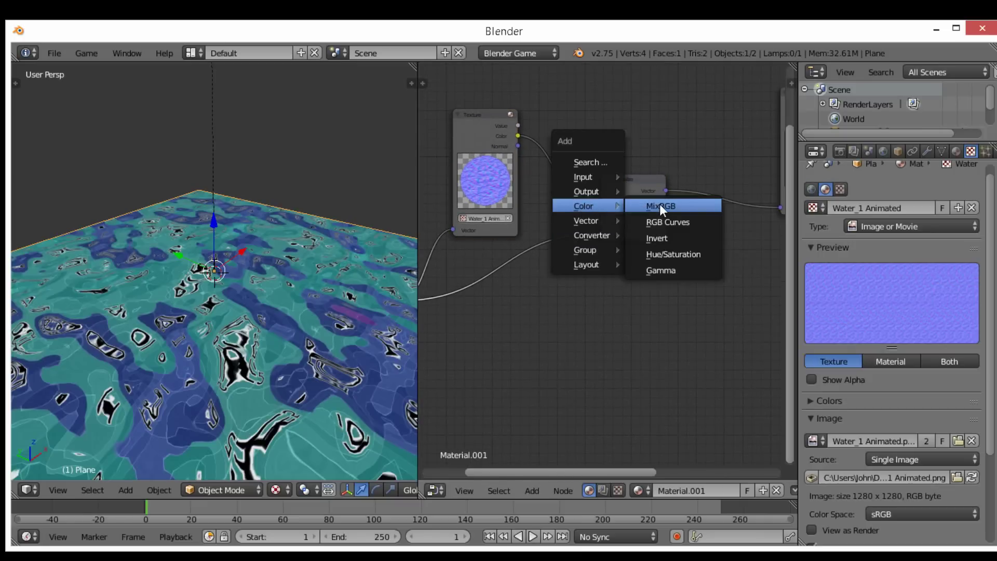
{"action": "left_click", "coordinate": [686, 206]}
{"action": "left_click", "coordinate": [703, 179]}
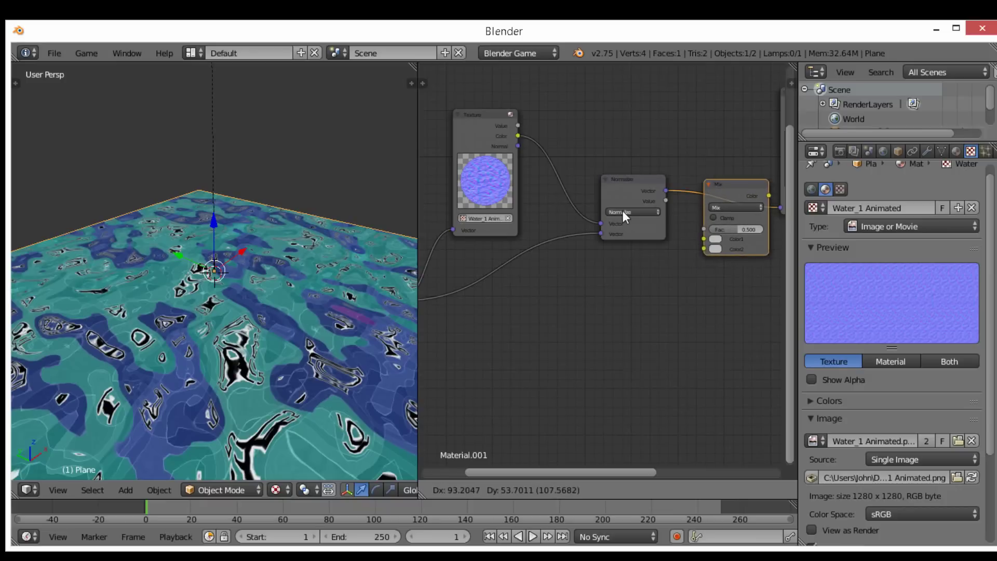
Link the Geometry node's UV output to the Mix node's Color2 input.
{"action": "middle_click_drag", "start_coordinate": [598, 226], "coordinate": [645, 210]}
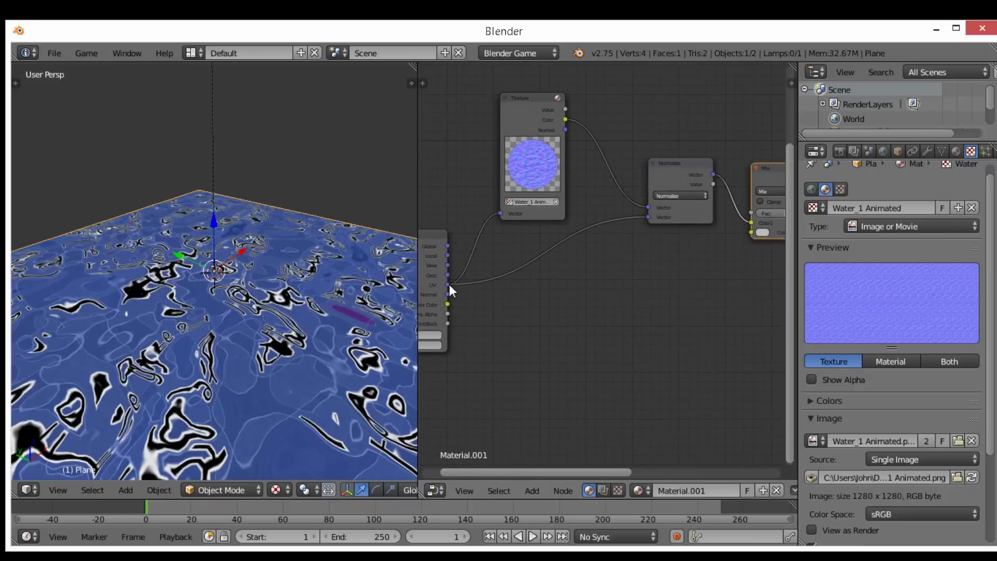
{"action": "left_click_drag", "start_coordinate": [450, 285], "coordinate": [751, 233]}
{"action": "middle_click_drag", "start_coordinate": [684, 245], "coordinate": [447, 246]}
{"action": "scroll", "coordinate": [602, 308], "scroll_direction": "up", "scroll_amount": 3}
{"action": "middle_click_drag", "start_coordinate": [513, 331], "coordinate": [157, 364]}
{"action": "scroll", "coordinate": [590, 300], "scroll_direction": "up", "scroll_amount": 3}
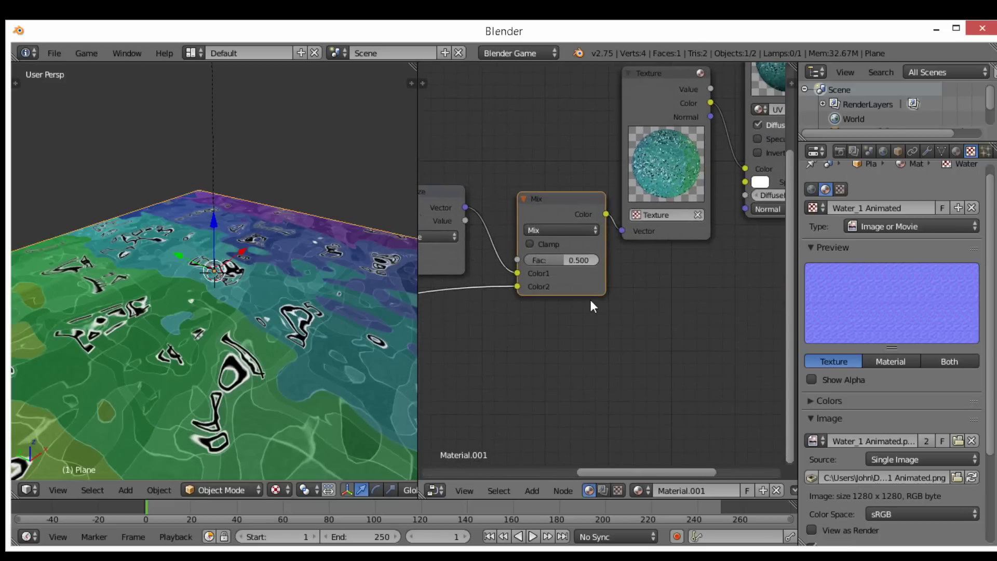
Set the Mix node's factor to 0.99.
{"action": "scroll", "coordinate": [536, 256], "scroll_direction": "up", "scroll_amount": 3}
{"action": "left_click_drag", "start_coordinate": [554, 256], "coordinate": [496, 257]}
{"action": "left_click", "coordinate": [510, 255]}
{"action": "key", "text": "BackSpace"}
{"action": "key", "text": "BackSpace"}
{"action": "key", "text": "BackSpace"}
{"action": "type", "text": ".99"}
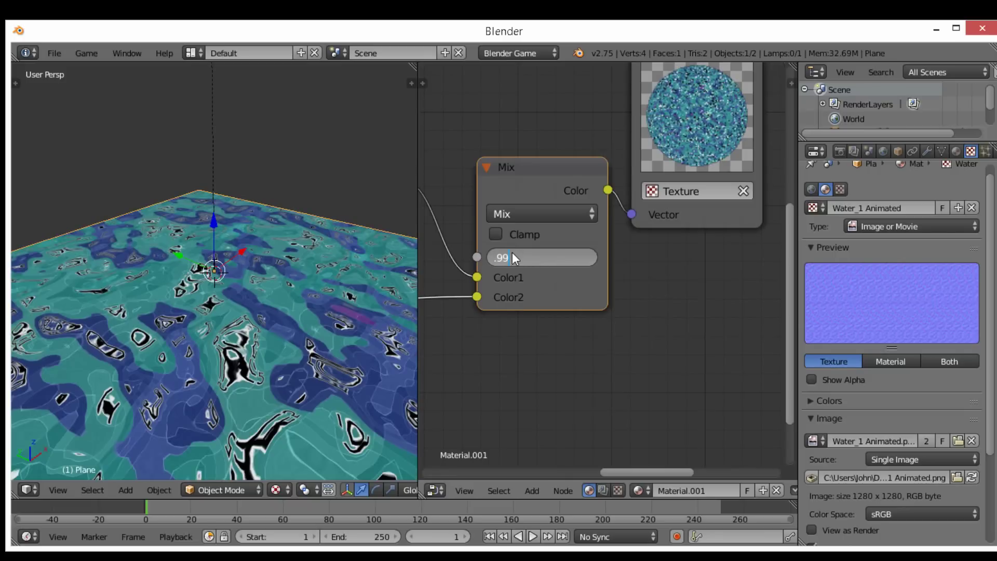
{"action": "key", "text": "Return"}
Lower the Mix node's factor to 0.672 and test the distortion in the game engine.
{"action": "left_click_drag", "start_coordinate": [572, 257], "coordinate": [496, 257]}
{"action": "middle_click_drag", "start_coordinate": [370, 263], "coordinate": [217, 357]}
{"action": "key", "text": "p"}
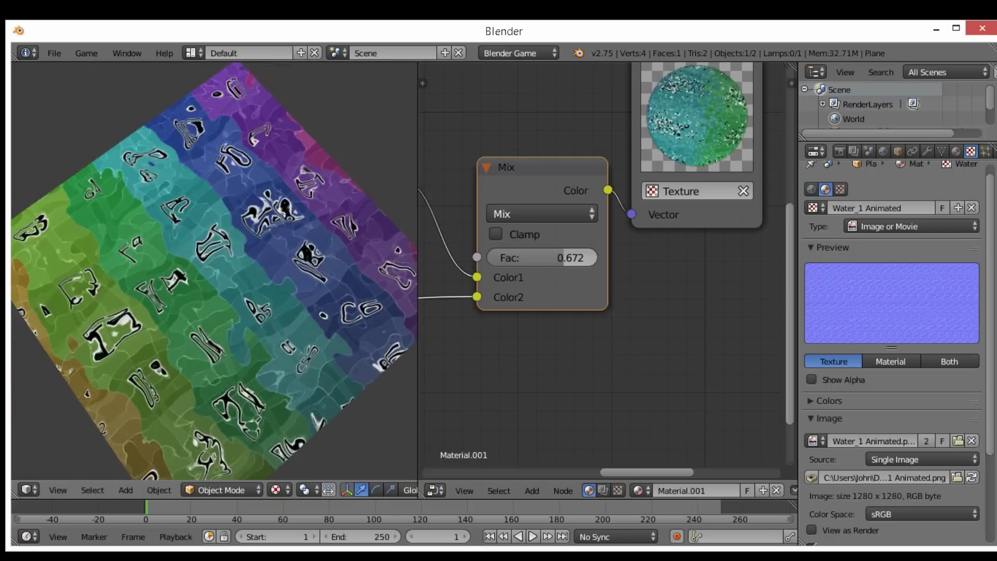
{"action": "key", "text": "Escape"}
Relink the Water_1 Animated node's Vector input to the Geometry node's Global output and test the plane in the game engine.
{"action": "middle_click_drag", "start_coordinate": [501, 340], "coordinate": [694, 327]}
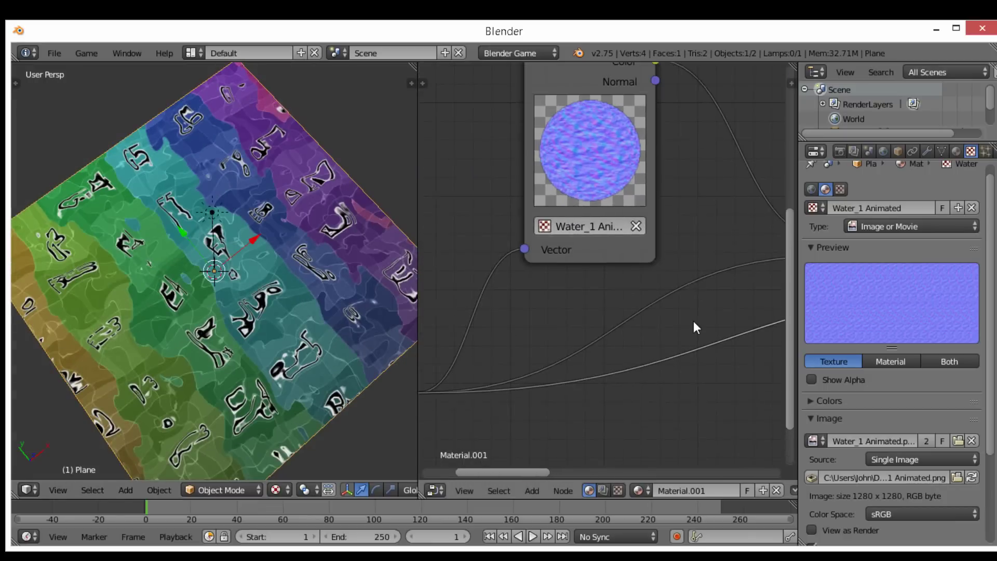
{"action": "middle_click_drag", "start_coordinate": [442, 322], "coordinate": [557, 312]}
{"action": "left_click_drag", "start_coordinate": [531, 304], "coordinate": [638, 238]}
{"action": "key", "text": "g"}
{"action": "right_click", "coordinate": [638, 239]}
{"action": "middle_click_drag", "start_coordinate": [203, 349], "coordinate": [193, 265]}
{"action": "scroll", "coordinate": [238, 341], "scroll_direction": "up", "scroll_amount": 4}
{"action": "key", "text": "p"}
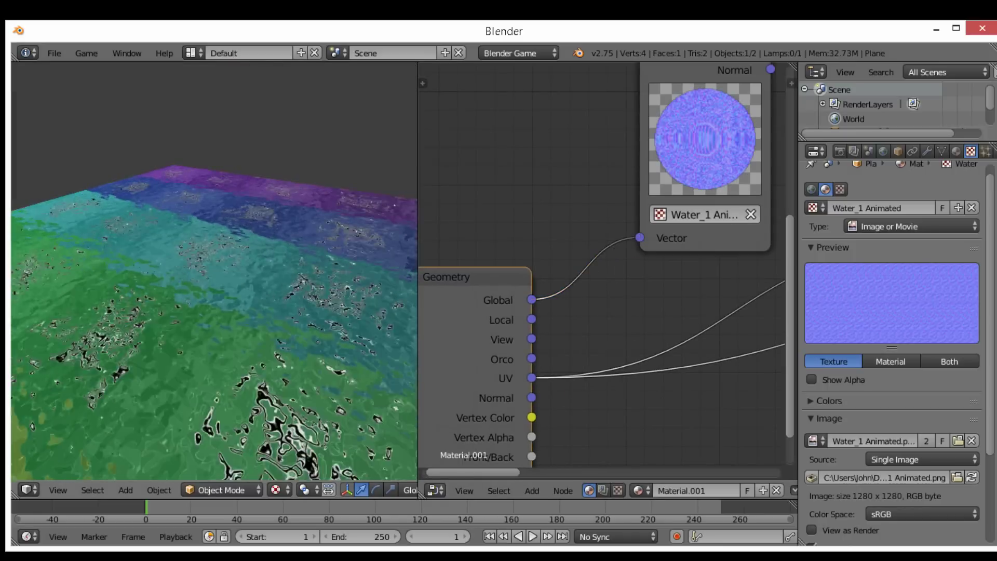
{"action": "key", "text": "Escape"}
Set the Mix node's factor to 0.5 and inspect the distortion on the plane.
{"action": "middle_click_drag", "start_coordinate": [757, 357], "coordinate": [516, 436]}
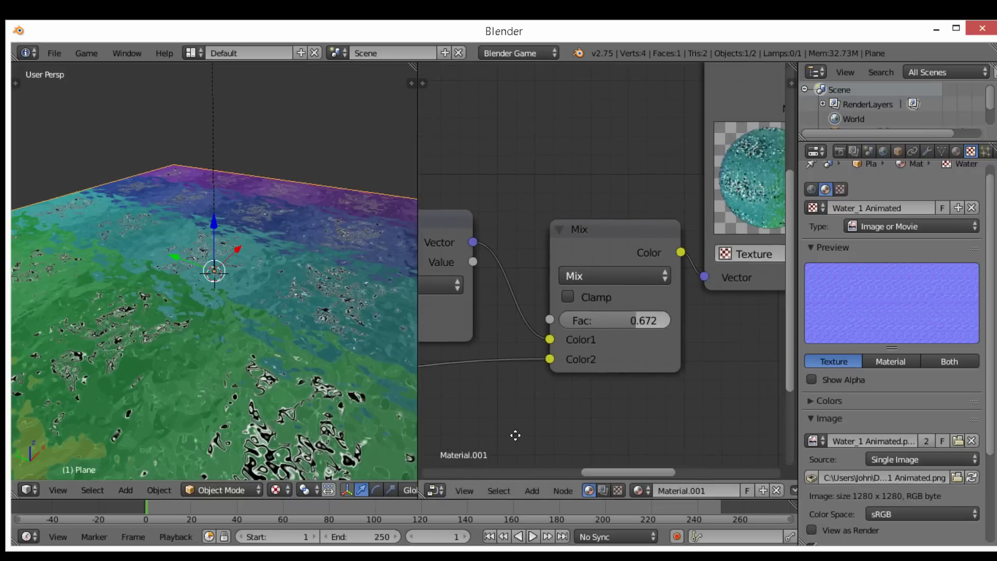
{"action": "left_click", "coordinate": [646, 318]}
{"action": "key", "text": "BackSpace"}
{"action": "type", "text": ".5"}
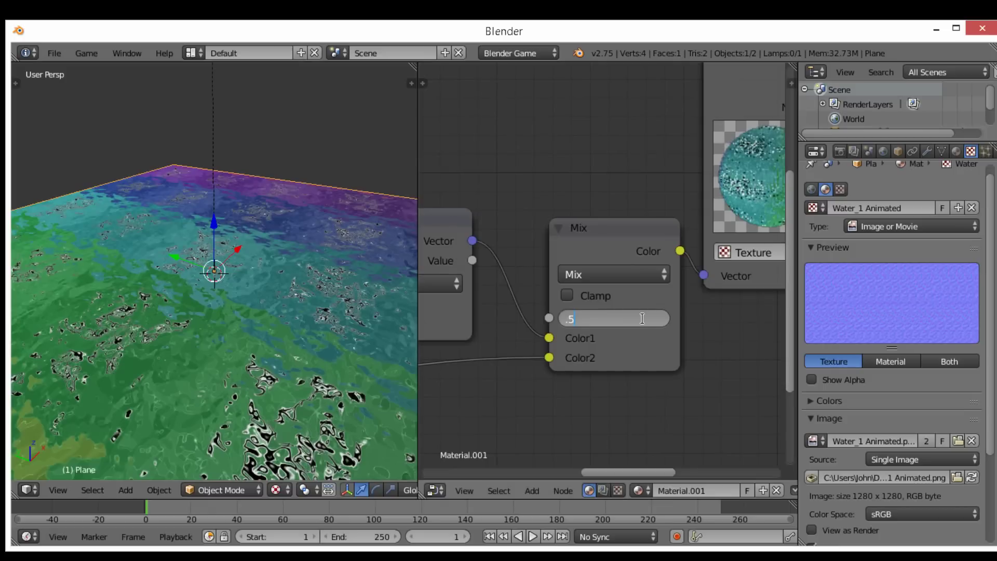
{"action": "key", "text": "Return"}
{"action": "middle_click_drag", "start_coordinate": [313, 258], "coordinate": [260, 235]}
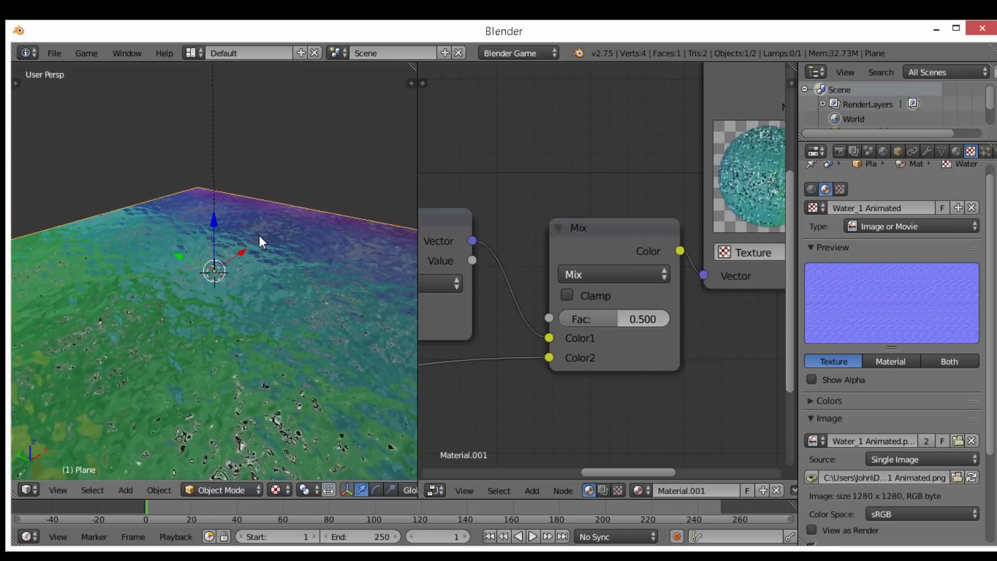
{"action": "scroll", "coordinate": [259, 235], "scroll_direction": "up", "scroll_amount": 1}
Set the Mix node's factor to 0.9 and test the distortion in the game engine.
{"action": "left_click", "coordinate": [645, 321]}
{"action": "key", "text": "BackSpace"}
{"action": "type", "text": ".9"}
{"action": "key", "text": "Return"}
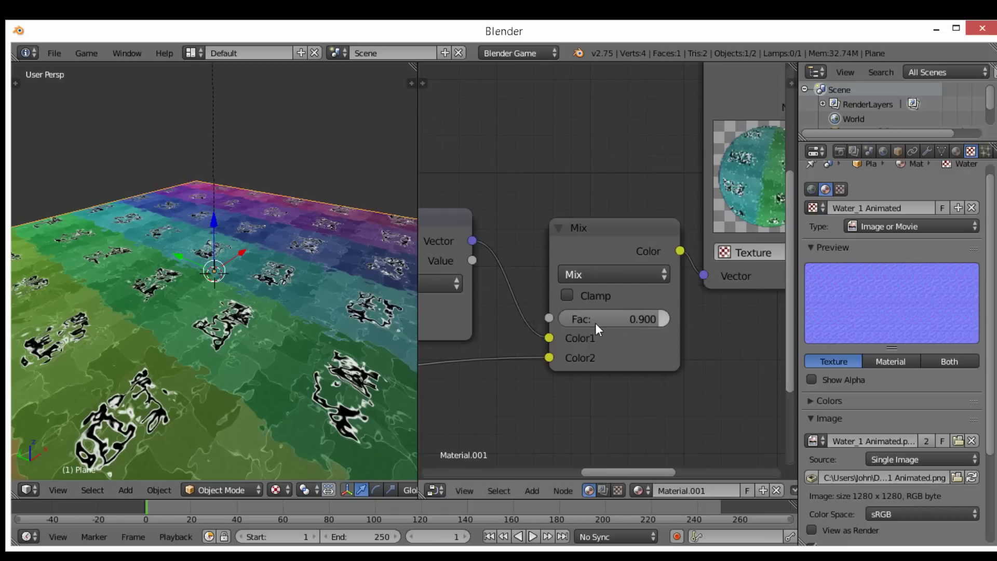
{"action": "mouse_move", "coordinate": [239, 293]}
{"action": "middle_mouse_down"}
{"action": "mouse_move", "coordinate": [220, 367]}
{"action": "mouse_move", "coordinate": [235, 301]}
{"action": "middle_mouse_up"}
{"action": "key", "text": "p"}
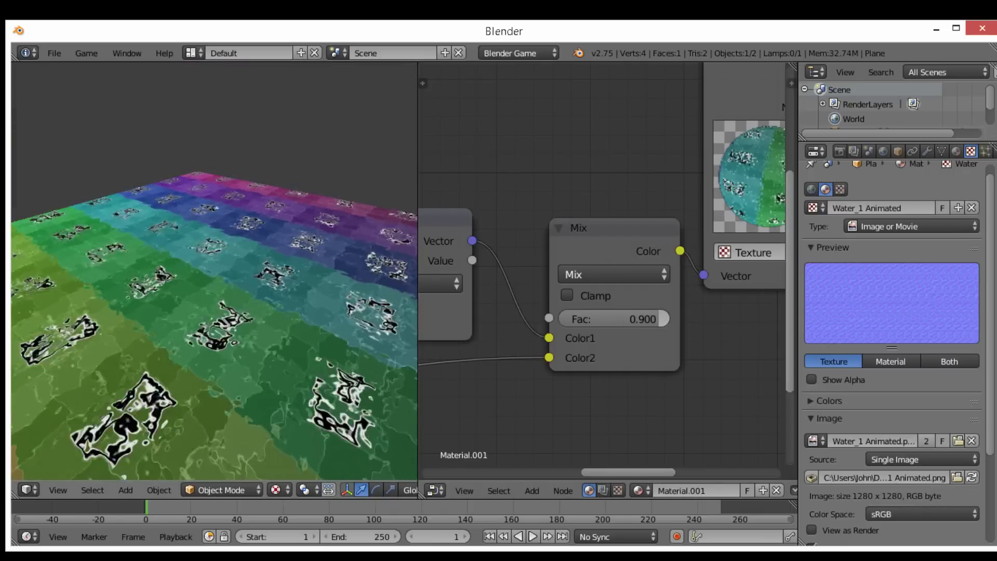
{"action": "key", "text": "Escape"}
Set the Mix node's factor to 0.95 and test the distortion in the game engine.
{"action": "left_click", "coordinate": [627, 315]}
{"action": "key", "text": "End"}
{"action": "type", "text": "5"}
{"action": "key", "text": "Return"}
{"action": "key", "text": "p"}
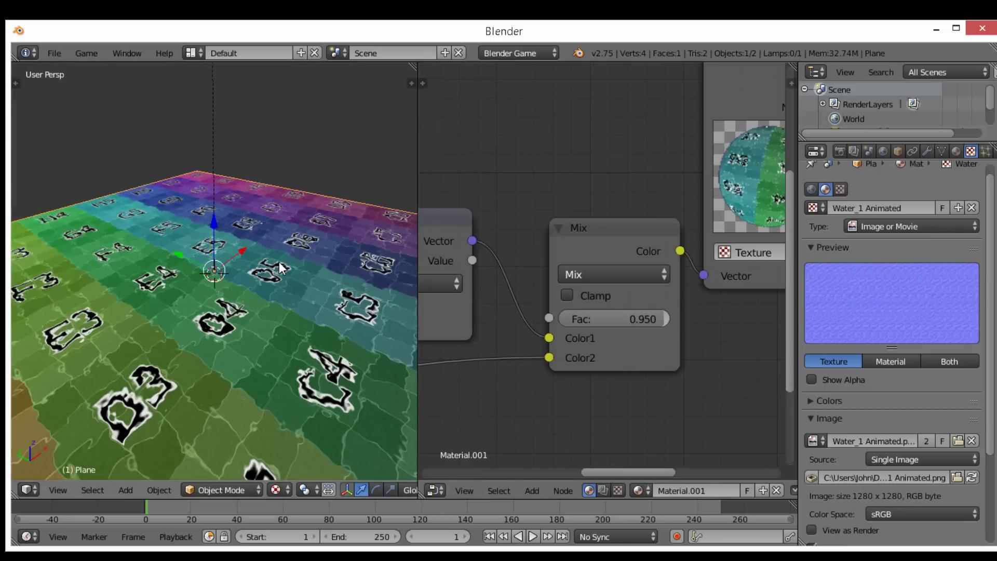
{"action": "key", "text": "Escape"}
Set the Mix node's factor to 0.93 and run the game engine to test the distortion.
{"action": "left_click", "coordinate": [628, 313]}
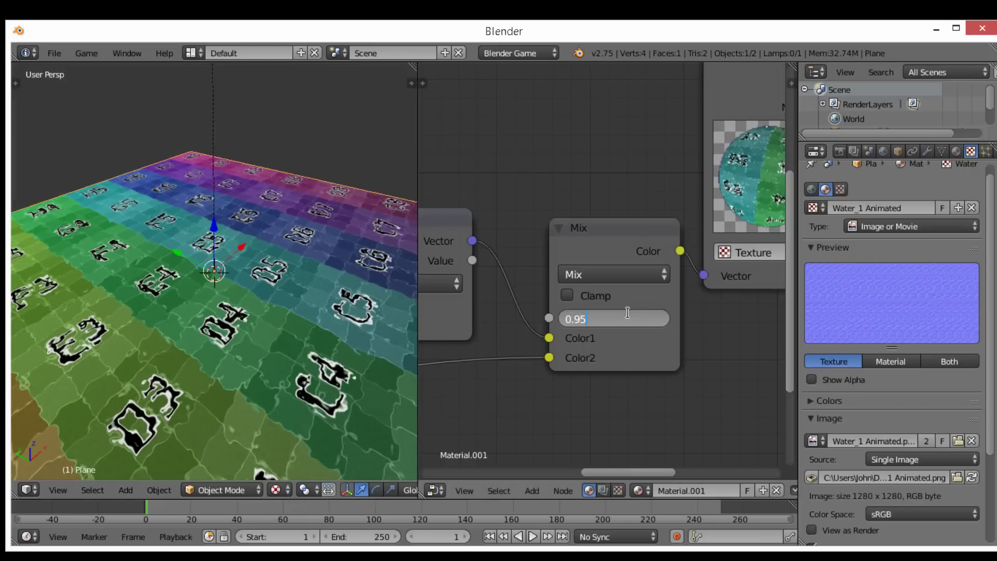
{"action": "key", "text": "Return"}
{"action": "key", "text": "p"}
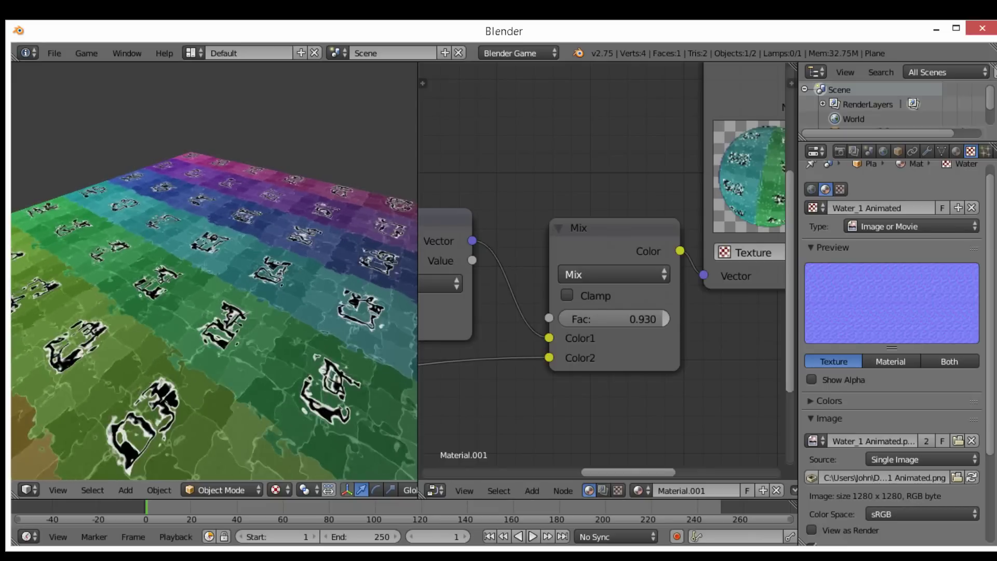
Stop the game engine test and inspect the plane's distortion from a different angle.
{"action": "key", "text": "Escape"}
{"action": "middle_click_drag", "start_coordinate": [123, 264], "coordinate": [94, 236]}
{"action": "middle_click_drag", "start_coordinate": [166, 282], "coordinate": [144, 283]}
{"action": "scroll", "coordinate": [596, 232], "scroll_direction": "down", "scroll_amount": 3}
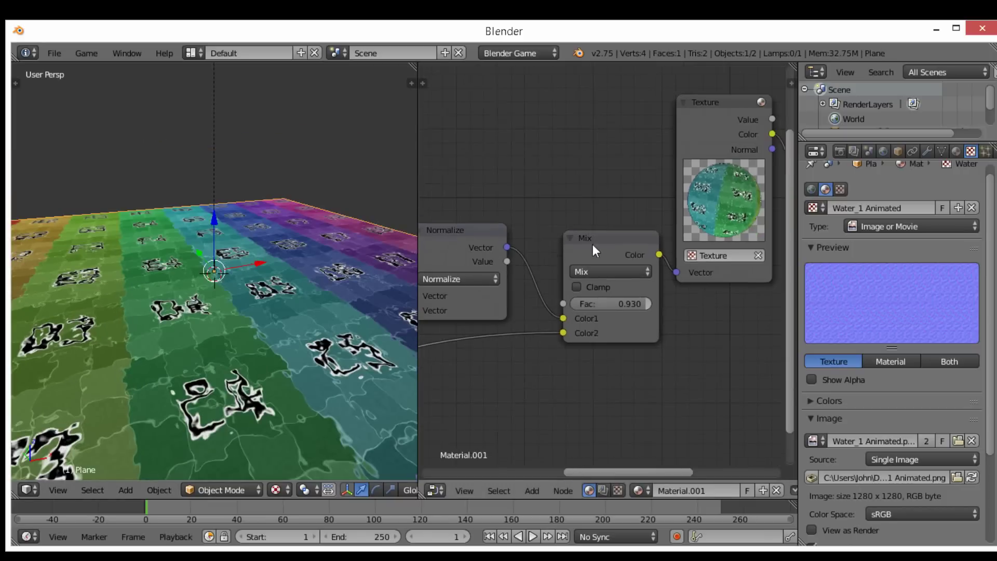
Duplicate the Normalize vector node and insert the copy on the link between the original and the Mix node.
{"action": "middle_click_drag", "start_coordinate": [564, 251], "coordinate": [585, 201]}
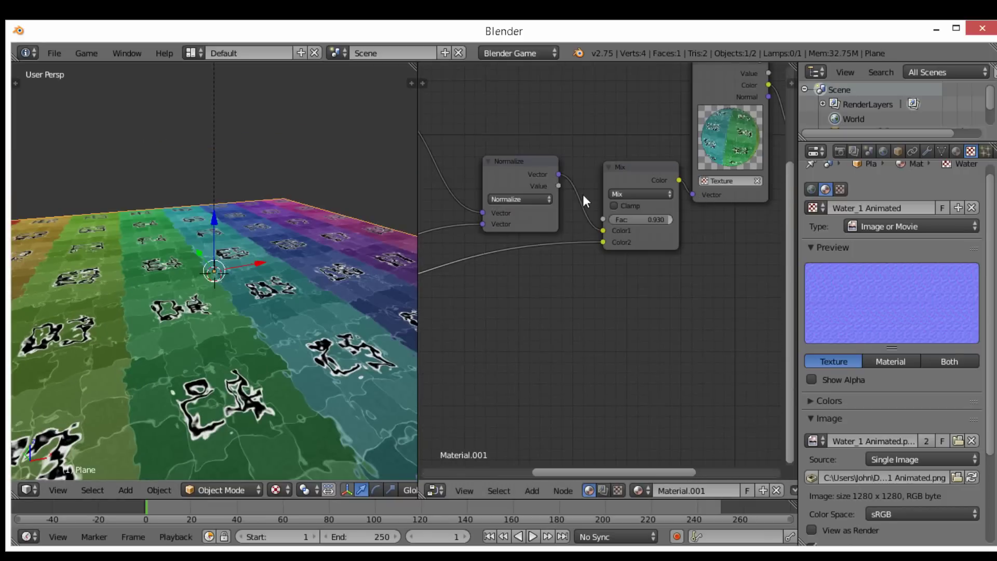
{"action": "left_click", "coordinate": [502, 175]}
{"action": "left_click_drag", "start_coordinate": [503, 173], "coordinate": [449, 164]}
{"action": "key", "text": "shift+d"}
{"action": "left_click", "coordinate": [567, 178]}
Duplicate the Water_1 Animated texture node and place the copy below the original, beside the Geometry node.
{"action": "middle_click_drag", "start_coordinate": [566, 179], "coordinate": [737, 186]}
{"action": "scroll", "coordinate": [696, 200], "scroll_direction": "up", "scroll_amount": 2}
{"action": "middle_click_drag", "start_coordinate": [616, 220], "coordinate": [473, 244]}
{"action": "scroll", "coordinate": [530, 237], "scroll_direction": "up", "scroll_amount": 2}
{"action": "middle_click_drag", "start_coordinate": [582, 222], "coordinate": [708, 170]}
{"action": "scroll", "coordinate": [624, 148], "scroll_direction": "down", "scroll_amount": 1}
{"action": "left_click", "coordinate": [552, 122]}
{"action": "key", "text": "shift+d"}
{"action": "left_click", "coordinate": [549, 353]}
Link Geometry's Normal output to the copied water texture's Vector input, and its Color output to the second Normalize node's lower Vector input.
{"action": "middle_click_drag", "start_coordinate": [434, 283], "coordinate": [509, 234]}
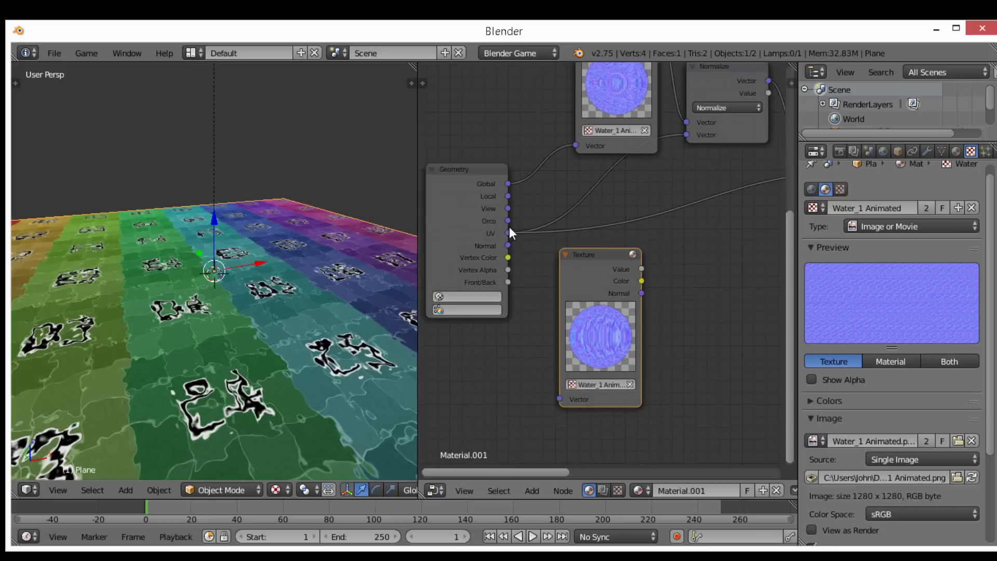
{"action": "left_click_drag", "start_coordinate": [509, 245], "coordinate": [556, 397]}
{"action": "middle_click_drag", "start_coordinate": [667, 257], "coordinate": [504, 336]}
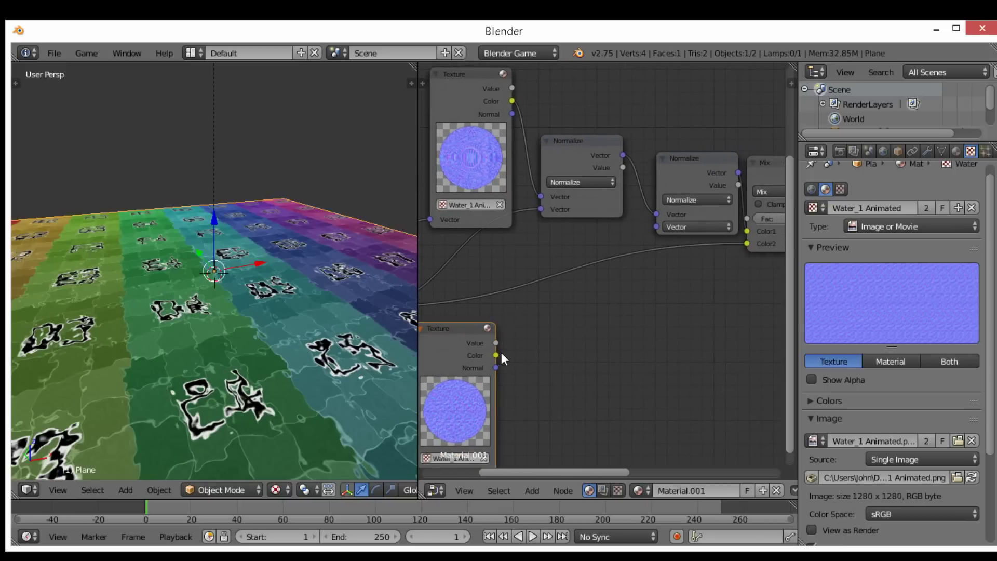
{"action": "left_click_drag", "start_coordinate": [496, 355], "coordinate": [672, 228]}
Set the second Normalize node's operation to Add and inspect the distortion on the plane.
{"action": "middle_click_drag", "start_coordinate": [686, 210], "coordinate": [626, 220]}
{"action": "scroll", "coordinate": [633, 214], "scroll_direction": "up", "scroll_amount": 3}
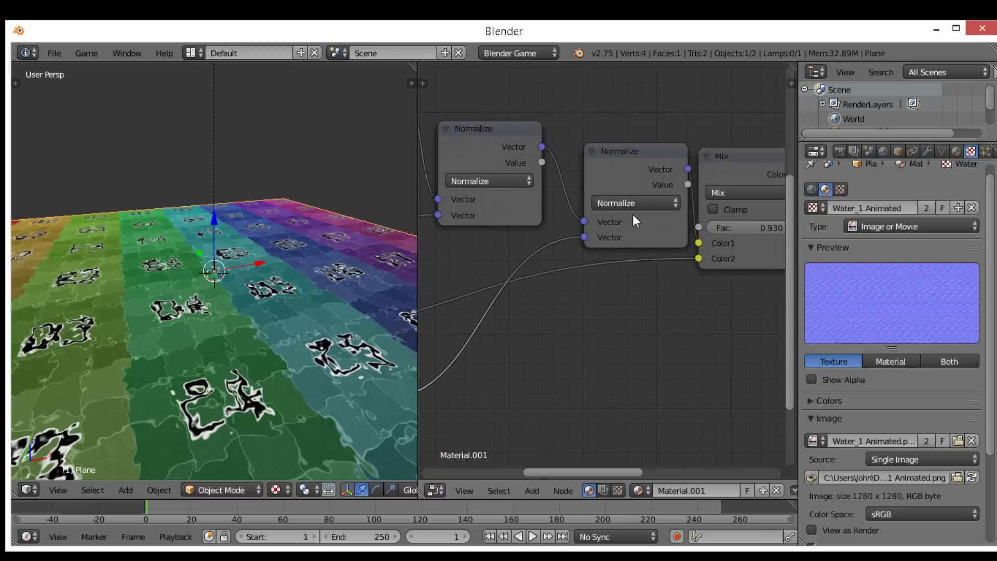
{"action": "left_click", "coordinate": [633, 203]}
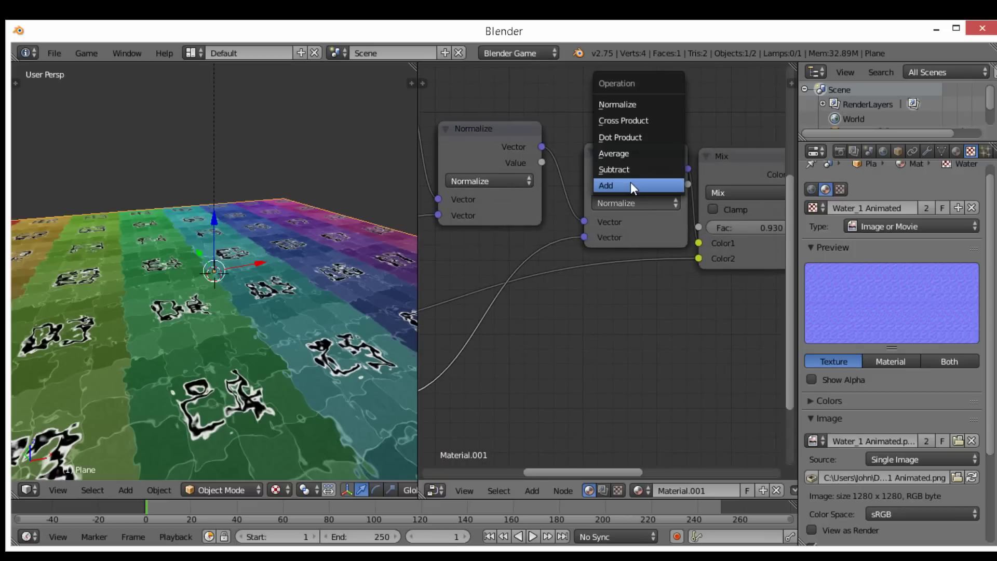
{"action": "left_click", "coordinate": [631, 185]}
{"action": "middle_click_drag", "start_coordinate": [282, 272], "coordinate": [376, 315]}
Drive the copied water texture's Vector input from the Geometry node's View output instead of Normal.
{"action": "middle_click_drag", "start_coordinate": [495, 341], "coordinate": [763, 264]}
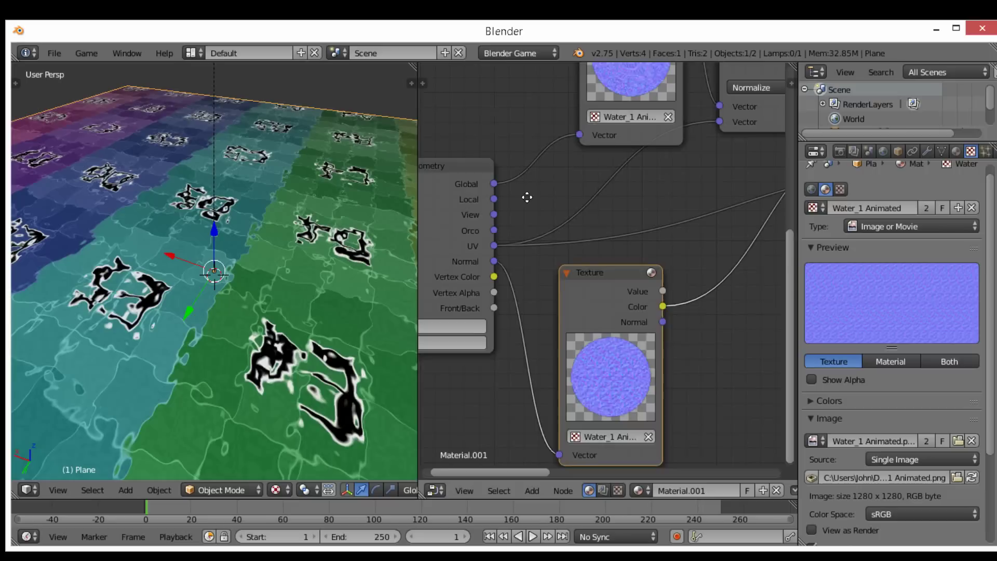
{"action": "middle_click_drag", "start_coordinate": [527, 197], "coordinate": [519, 177]}
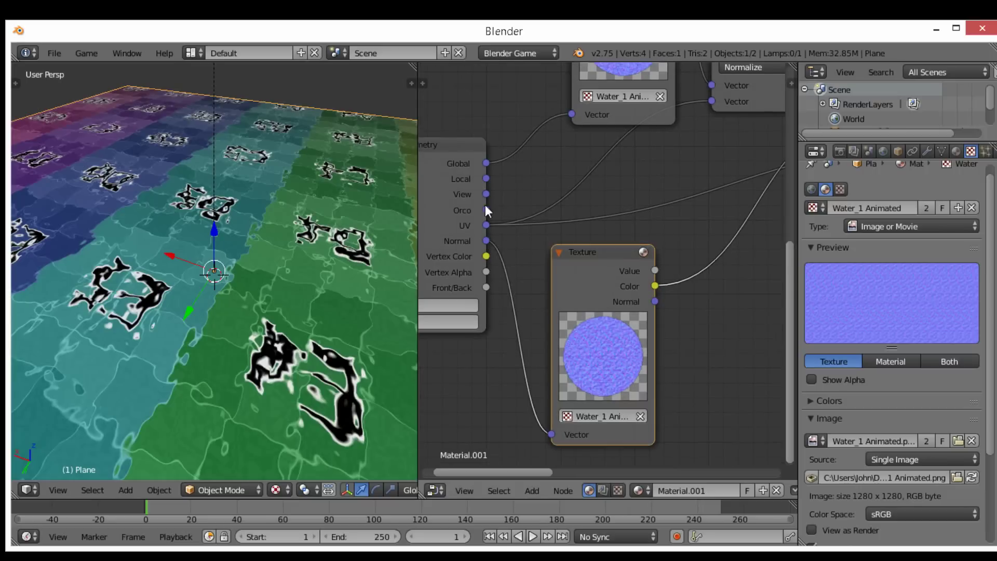
{"action": "left_click_drag", "start_coordinate": [487, 194], "coordinate": [552, 434]}
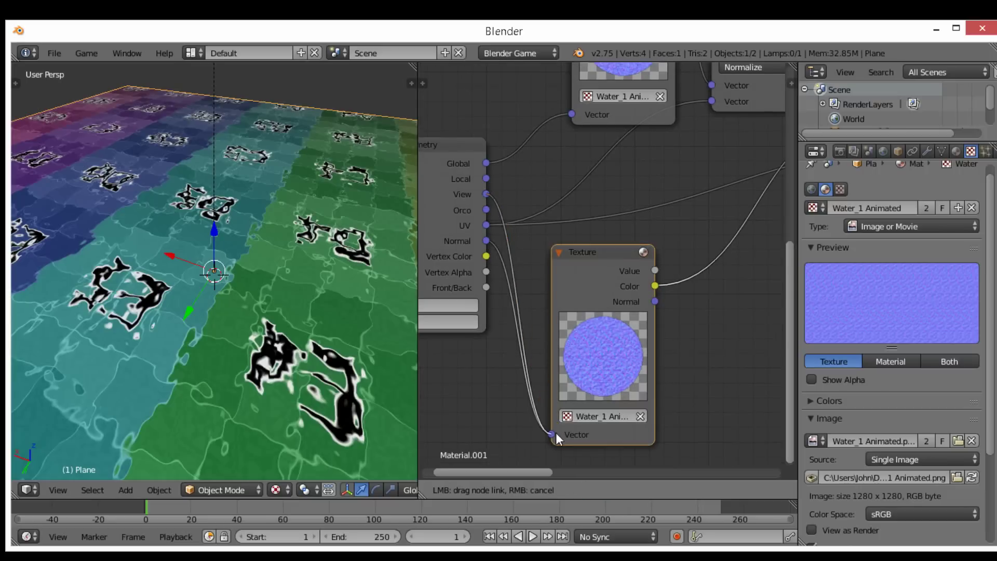
Test the combined water distortion in the game engine from a low and a higher view angle.
{"action": "mouse_move", "coordinate": [304, 345]}
{"action": "middle_mouse_down"}
{"action": "mouse_move", "coordinate": [221, 350]}
{"action": "mouse_move", "coordinate": [204, 384]}
{"action": "mouse_move", "coordinate": [295, 321]}
{"action": "mouse_move", "coordinate": [391, 325]}
{"action": "mouse_move", "coordinate": [370, 319]}
{"action": "middle_mouse_up"}
{"action": "key", "text": "p"}
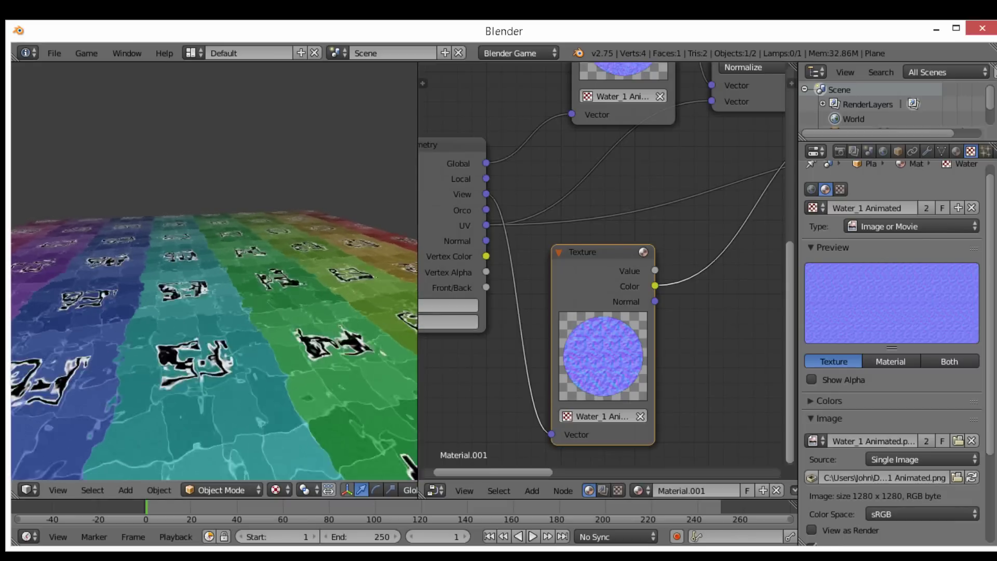
{"action": "key", "text": "Escape"}
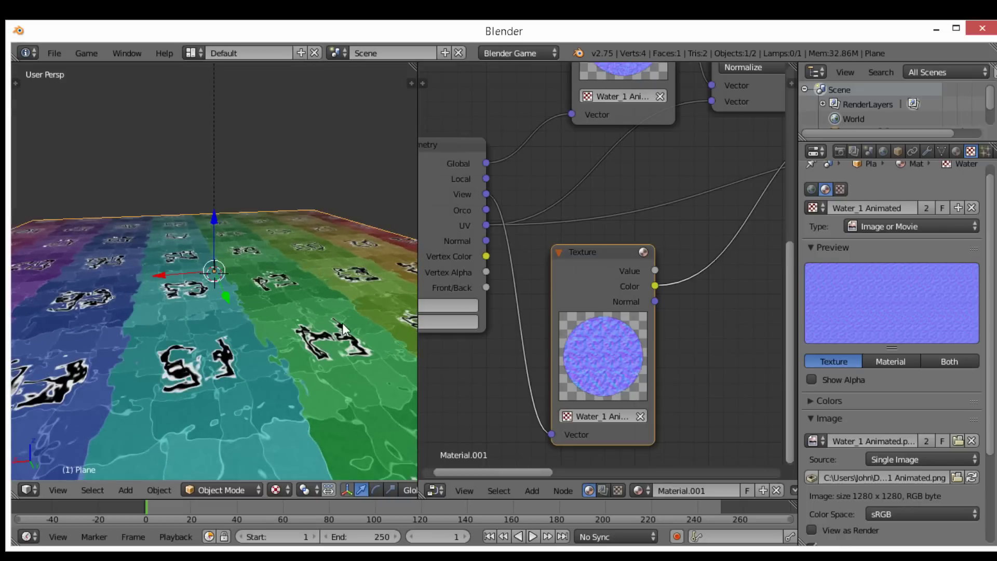
{"action": "middle_click_drag", "start_coordinate": [286, 300], "coordinate": [291, 360]}
{"action": "key", "text": "p"}
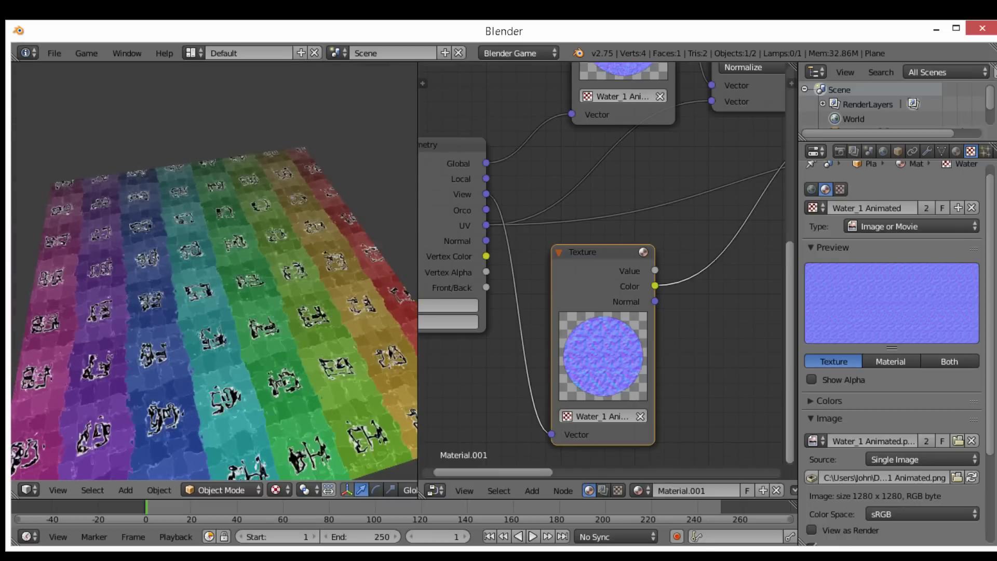
{"action": "key", "text": "Escape"}
Set the Mix node's factor to 0.95 and inspect the distortion on the plane up close.
{"action": "middle_click_drag", "start_coordinate": [750, 250], "coordinate": [338, 367]}
{"action": "scroll", "coordinate": [526, 378], "scroll_direction": "up", "scroll_amount": 1}
{"action": "scroll", "coordinate": [526, 378], "scroll_direction": "up", "scroll_amount": 1}
{"action": "scroll", "coordinate": [718, 255], "scroll_direction": "down", "scroll_amount": 1}
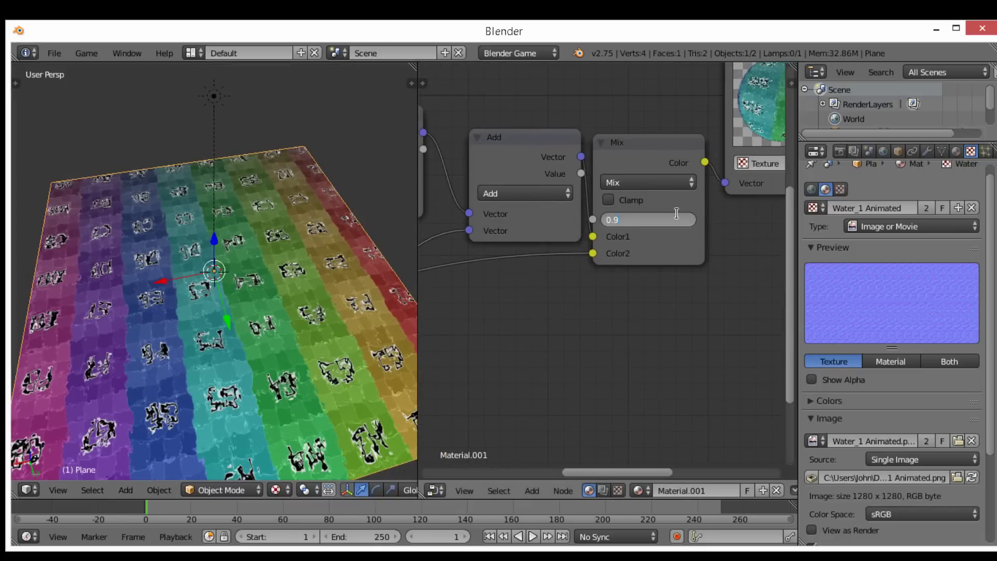
{"action": "key", "text": "Return"}
{"action": "scroll", "coordinate": [242, 281], "scroll_direction": "up", "scroll_amount": 3}
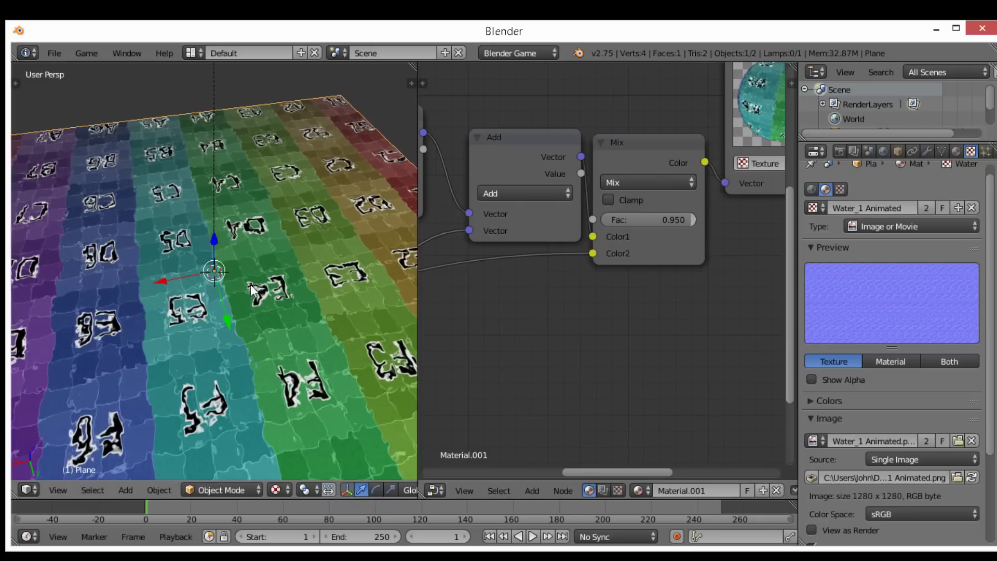
{"action": "middle_click_drag", "start_coordinate": [252, 283], "coordinate": [258, 249]}
Raise the Mix node's factor to 0.968 and test the distortion in the game engine.
{"action": "left_click_drag", "start_coordinate": [674, 219], "coordinate": [673, 219]}
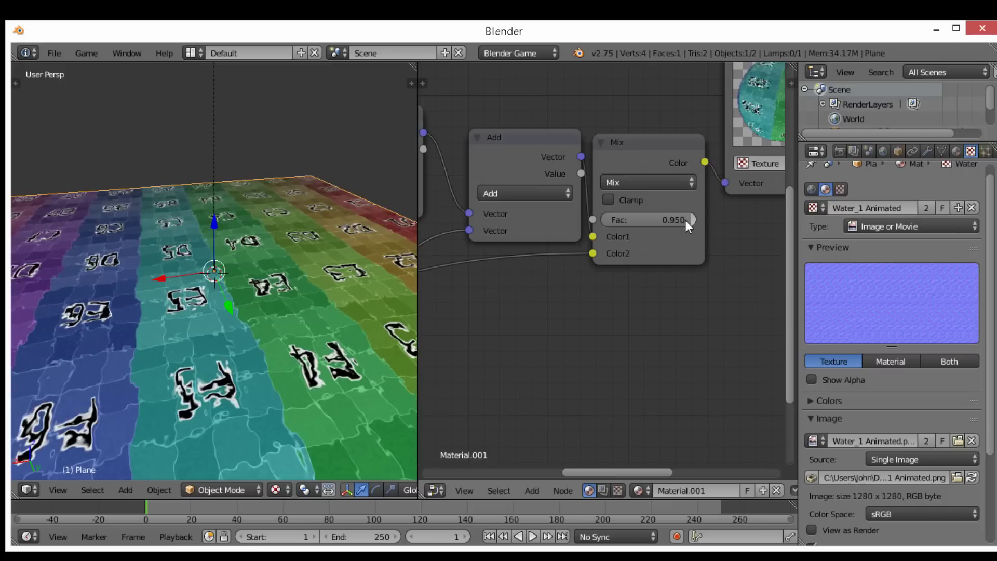
{"action": "left_click_drag", "start_coordinate": [684, 219], "coordinate": [687, 219]}
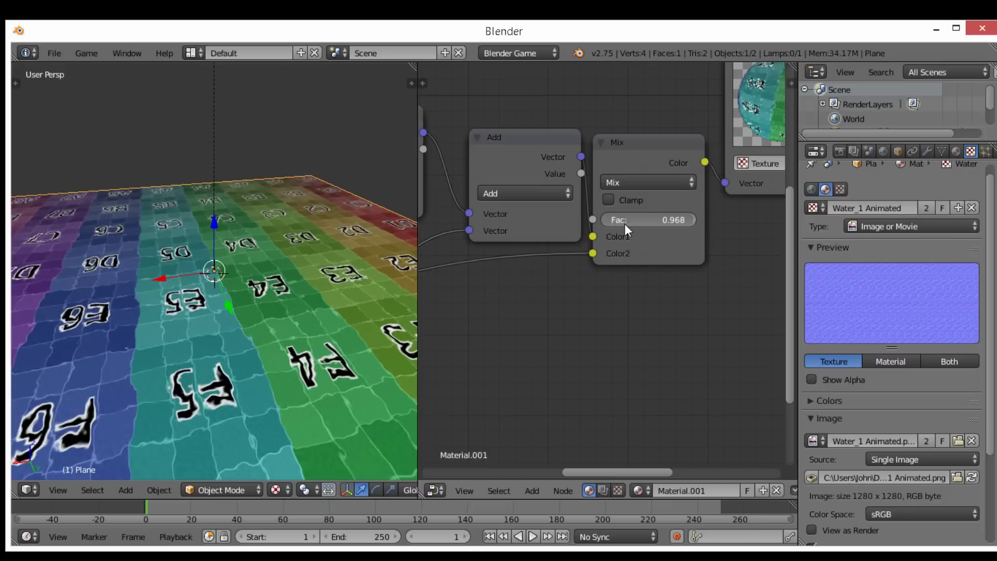
{"action": "scroll", "coordinate": [323, 293], "scroll_direction": "down", "scroll_amount": 5}
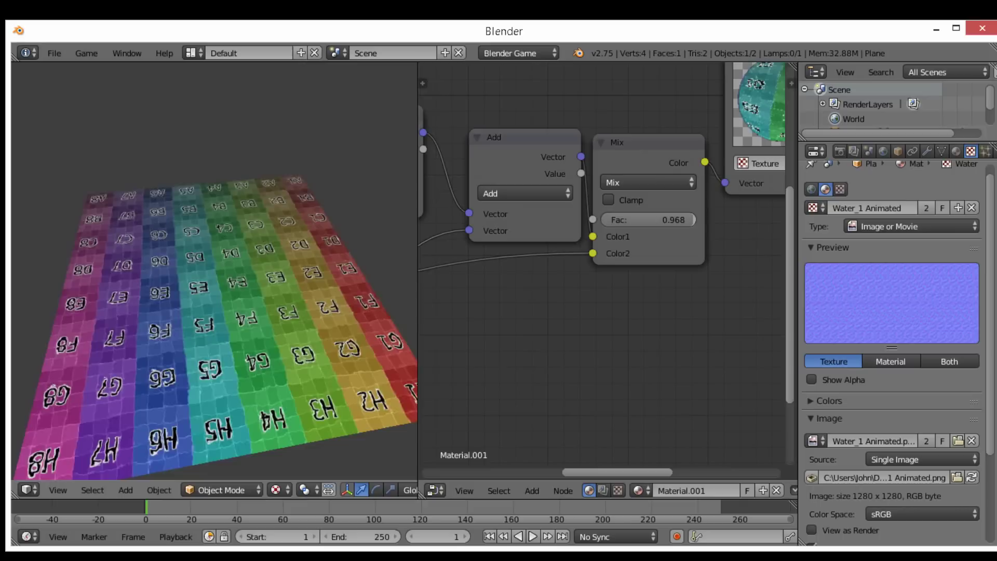
{"action": "key", "text": "Escape"}
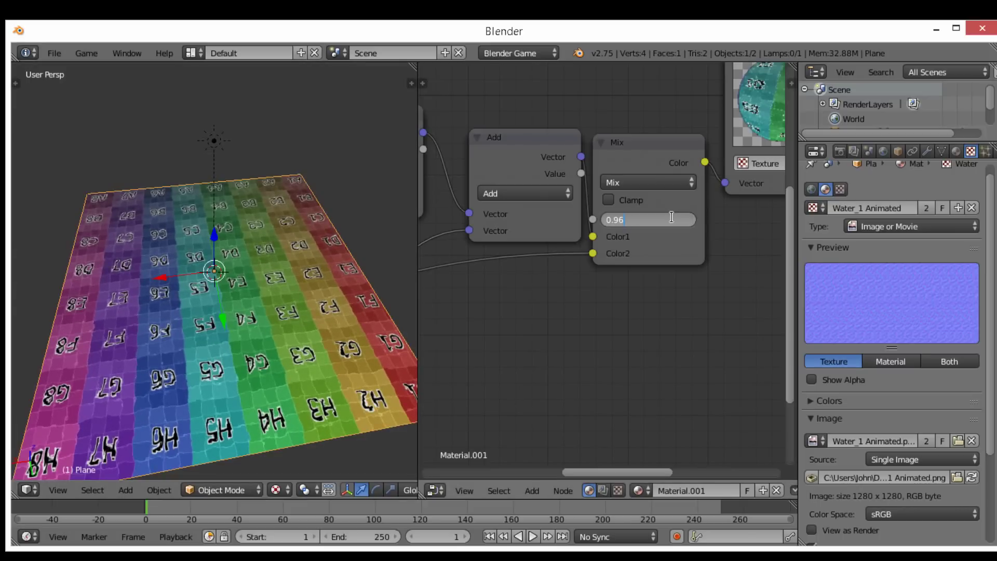
Try Mix factors of 0.964 and 0.96, testing the distortion in the game engine.
{"action": "key", "text": "Return"}
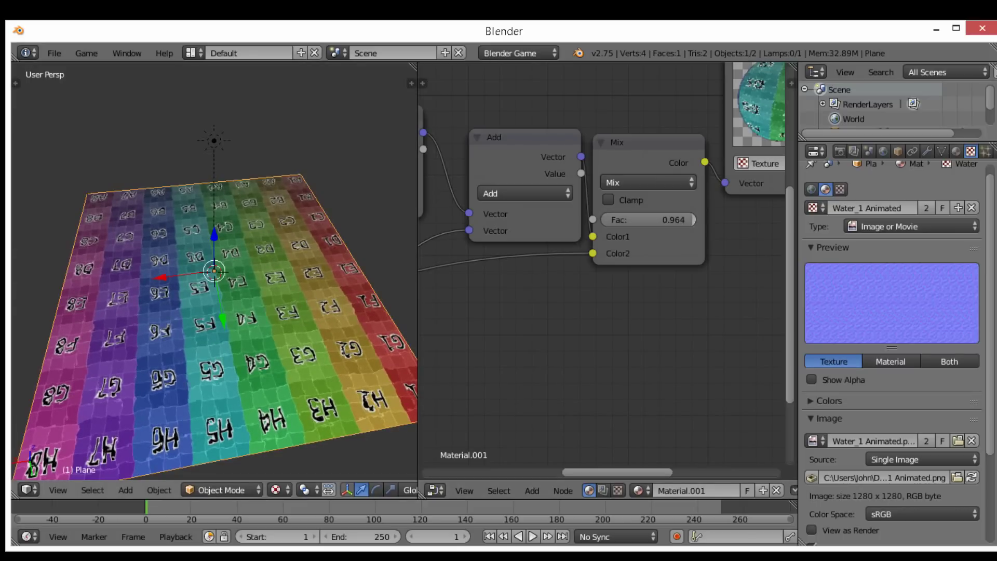
{"action": "key", "text": "p"}
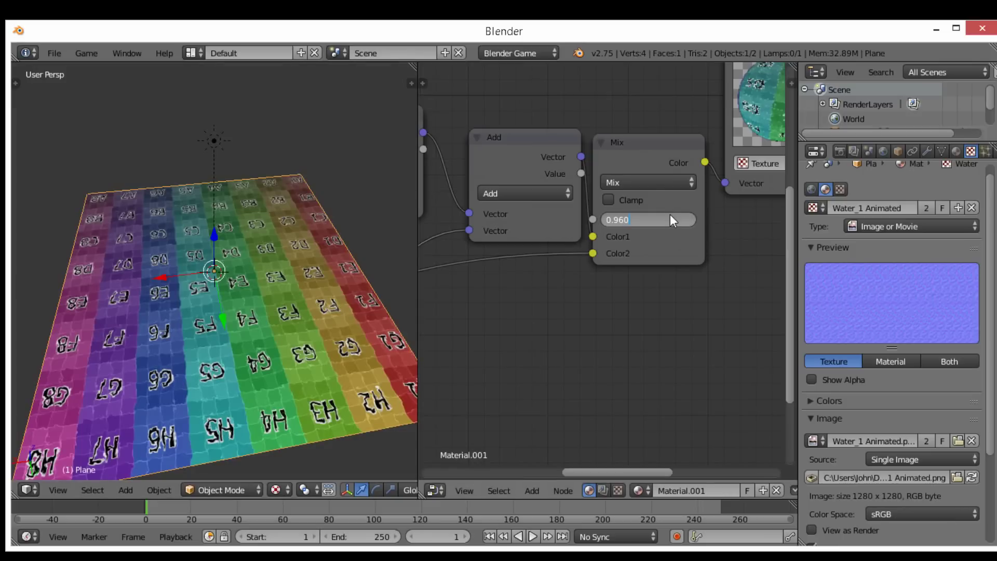
{"action": "key", "text": "Return"}
{"action": "key", "text": "p"}
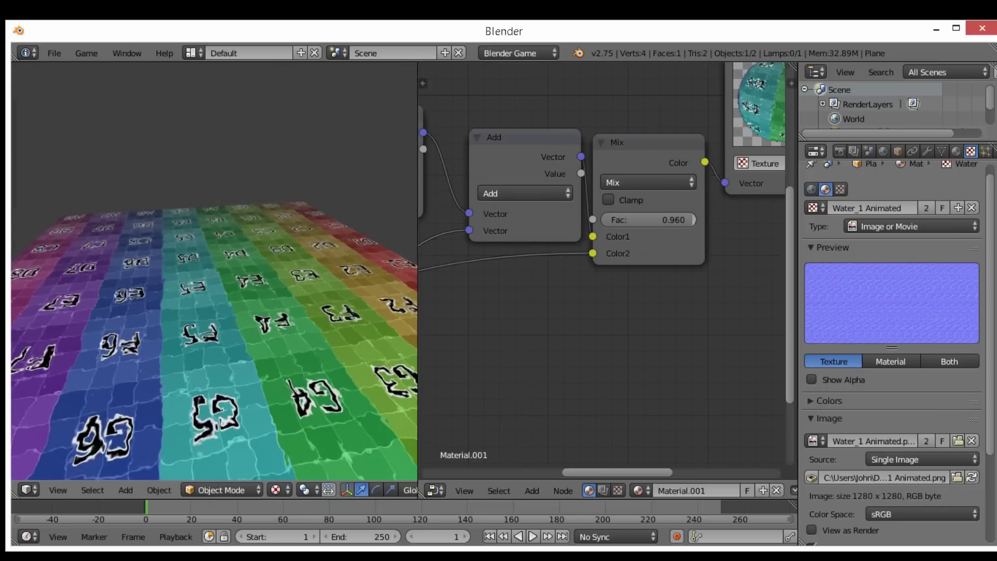
{"action": "key", "text": "Escape"}
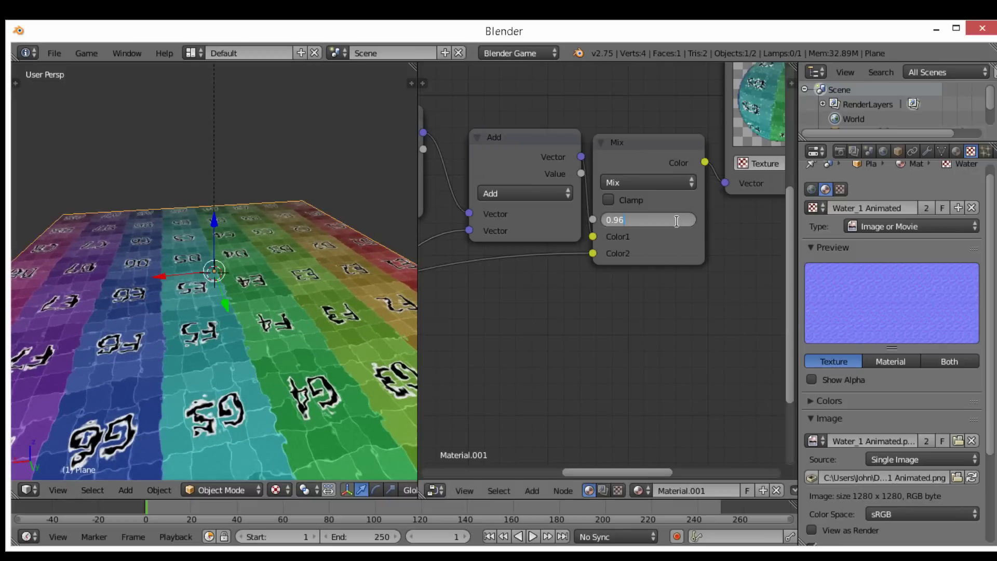
Set the Mix node's factor to 0.94 and test the distortion in the game engine up close.
{"action": "key", "text": "Return"}
{"action": "middle_click_drag", "start_coordinate": [223, 285], "coordinate": [211, 234], "text": "shift"}
{"action": "scroll", "coordinate": [208, 304], "scroll_direction": "up", "scroll_amount": 5}
{"action": "key", "text": "p"}
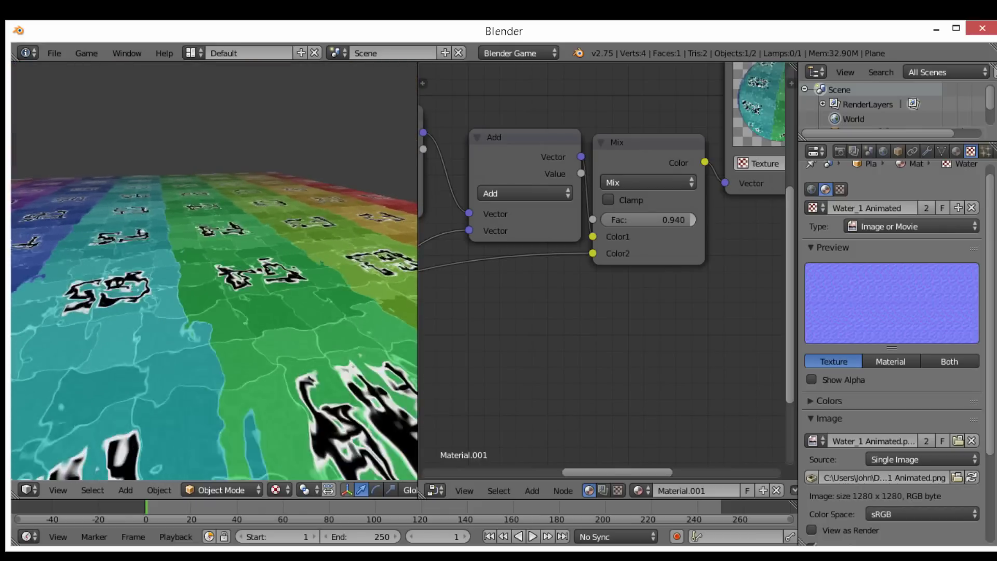
{"action": "key", "text": "Escape"}
Extrude the plane's edge along the red column upward on the Z axis to form a vertical wall.
{"action": "middle_click_drag", "start_coordinate": [210, 218], "coordinate": [177, 259]}
{"action": "scroll", "coordinate": [203, 256], "scroll_direction": "down", "scroll_amount": 4}
{"action": "key", "text": "Tab"}
{"action": "right_click", "coordinate": [285, 149]}
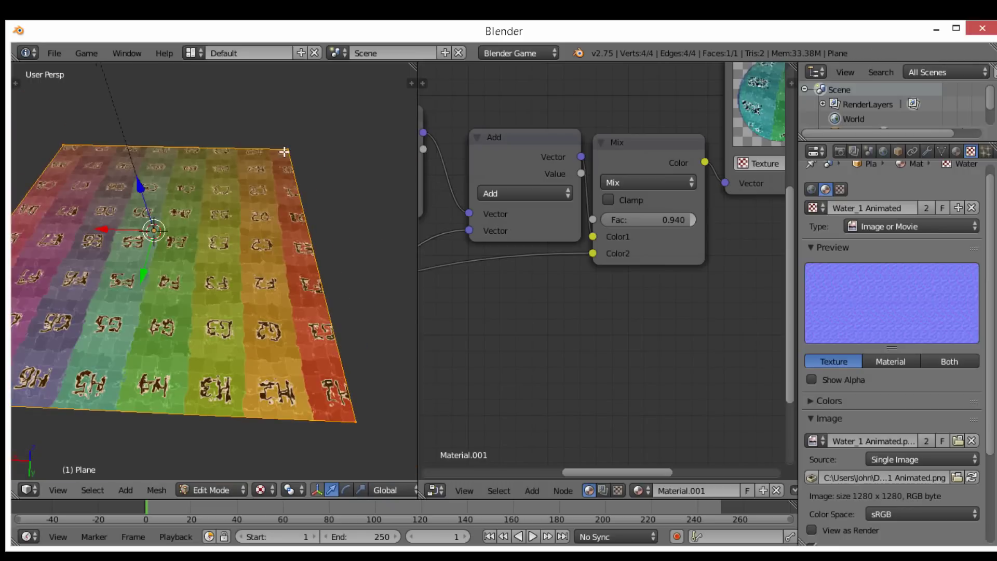
{"action": "right_click", "coordinate": [358, 423], "text": "shift"}
{"action": "middle_click_drag", "start_coordinate": [337, 360], "coordinate": [301, 332], "text": "shift"}
{"action": "key", "text": "e"}
{"action": "key", "text": "z"}
{"action": "left_click", "coordinate": [297, 278]}
{"action": "key", "text": "a"}
{"action": "middle_click_drag", "start_coordinate": [278, 276], "coordinate": [226, 251]}
{"action": "scroll", "coordinate": [226, 251], "scroll_direction": "down", "scroll_amount": 3}
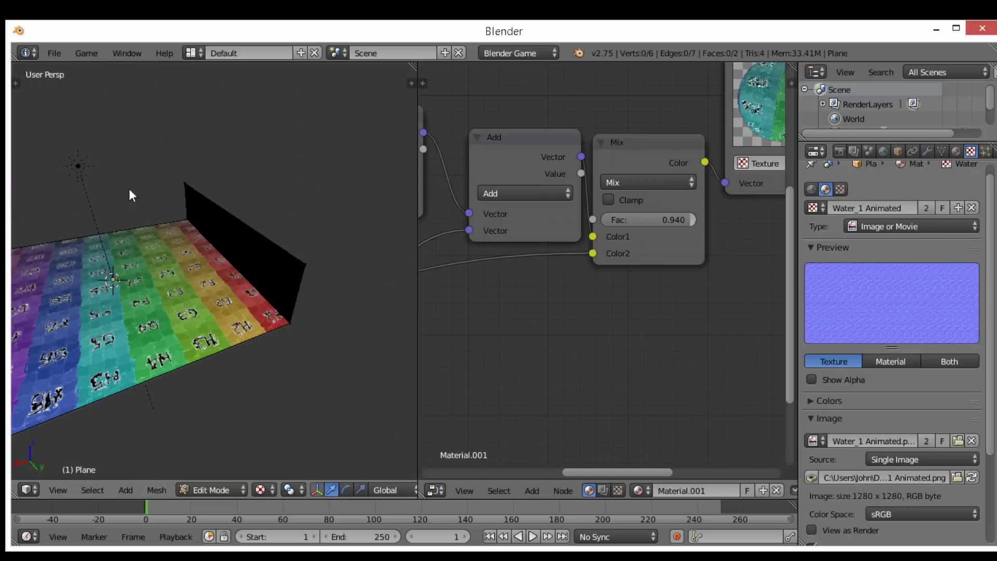
Rotate the lamp so that it lights the extruded wall, and reselect the plane.
{"action": "right_click", "coordinate": [87, 175]}
{"action": "key", "text": "r"}
{"action": "scroll", "coordinate": [273, 301], "scroll_direction": "up", "scroll_amount": 3}
{"action": "right_click", "coordinate": [285, 296]}
Set the shading of the plane with its extruded wall to Smooth.
{"action": "middle_click_drag", "start_coordinate": [332, 317], "coordinate": [299, 325]}
{"action": "key", "text": "Tab"}
{"action": "key", "text": "t"}
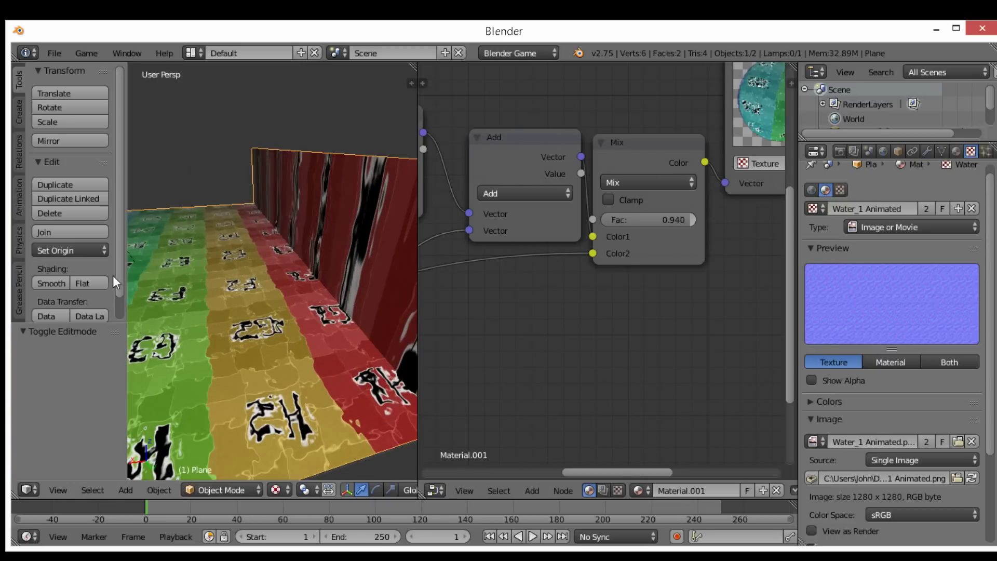
{"action": "left_click", "coordinate": [57, 284]}
{"action": "key", "text": "t"}
Bevel the edge where the floor meets the vertical wall, and return to Object Mode.
{"action": "mouse_move", "coordinate": [218, 332]}
{"action": "middle_mouse_down"}
{"action": "mouse_move", "coordinate": [266, 335]}
{"action": "mouse_move", "coordinate": [186, 315]}
{"action": "middle_mouse_up"}
{"action": "key", "text": "Tab"}
{"action": "right_click", "coordinate": [255, 297]}
{"action": "key", "text": "w"}
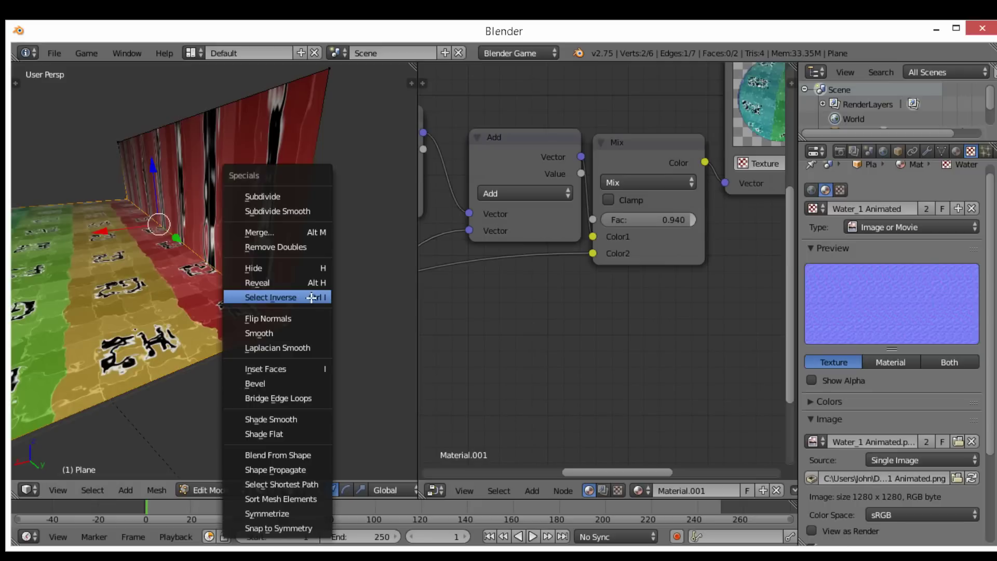
{"action": "left_click", "coordinate": [291, 383]}
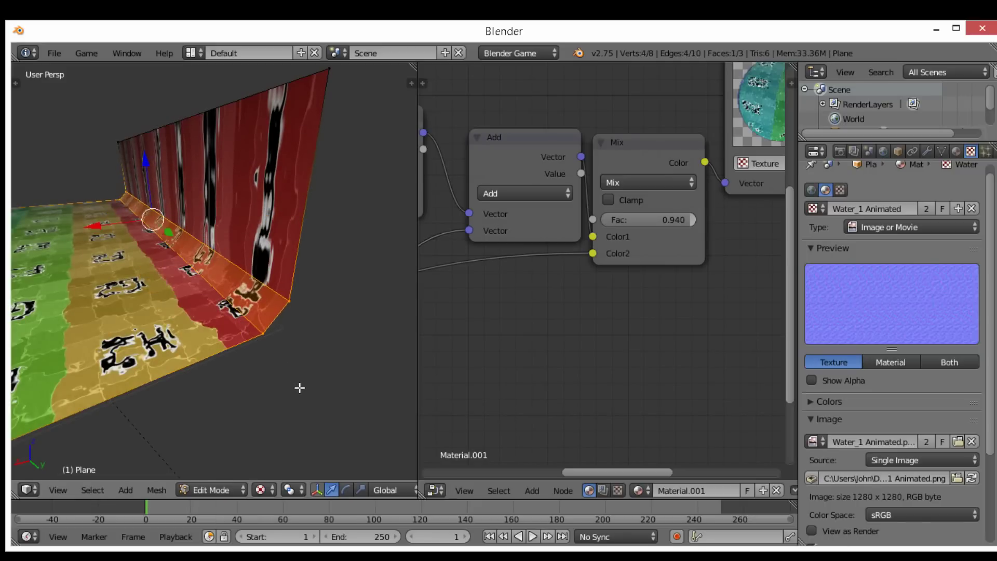
{"action": "key", "text": "Tab"}
Test the distortion on the wall and beveled corner in the game engine, and inspect the mesh from other angles.
{"action": "key", "text": "p"}
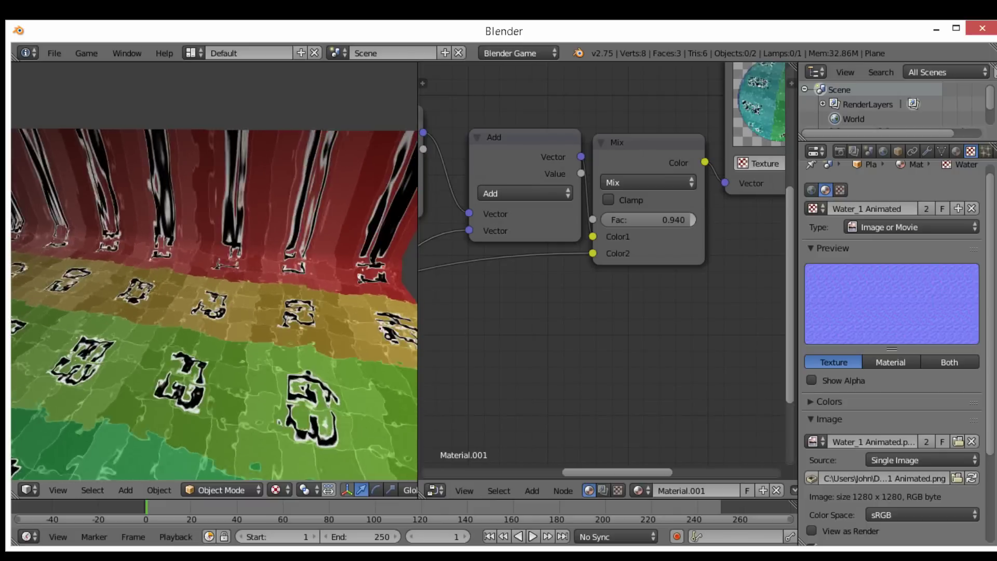
{"action": "key", "text": "Escape"}
{"action": "middle_click_drag", "start_coordinate": [277, 332], "coordinate": [429, 357]}
{"action": "scroll", "coordinate": [429, 358], "scroll_direction": "down", "scroll_amount": 1}
{"action": "middle_click_drag", "start_coordinate": [269, 345], "coordinate": [211, 316]}
{"action": "right_click", "coordinate": [270, 349]}
Fly the view down close over the plane and test the distortion in the game engine.
{"action": "key", "text": "shift+f"}
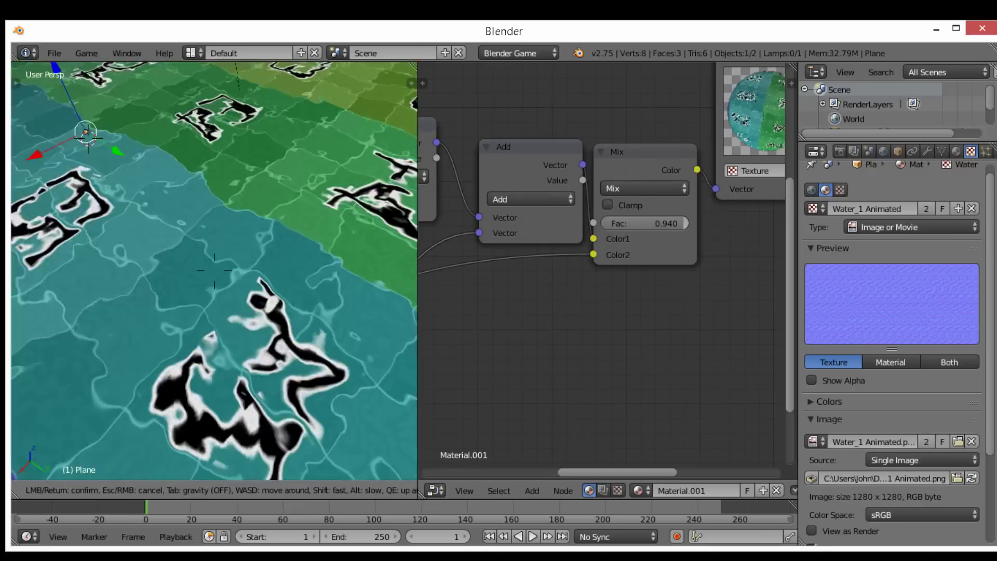
{"action": "left_click", "coordinate": [214, 270]}
{"action": "key", "text": "p"}
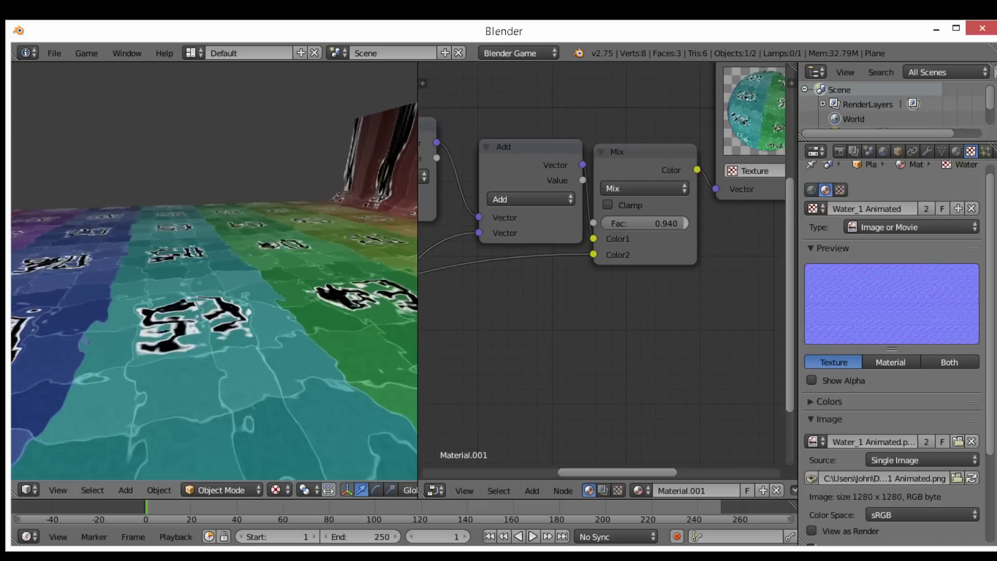
{"action": "key", "text": "Escape"}
Move the Output node farther from the material node and box-select the UV distortion nodes from Geometry through the grid Texture.
{"action": "scroll", "coordinate": [613, 287], "scroll_direction": "down", "scroll_amount": 6}
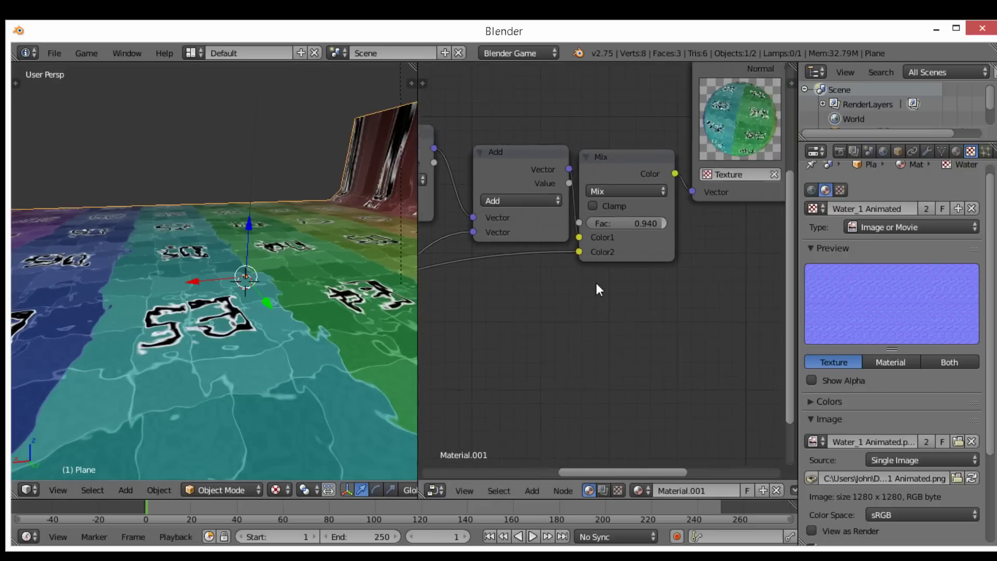
{"action": "scroll", "coordinate": [606, 283], "scroll_direction": "down", "scroll_amount": 5}
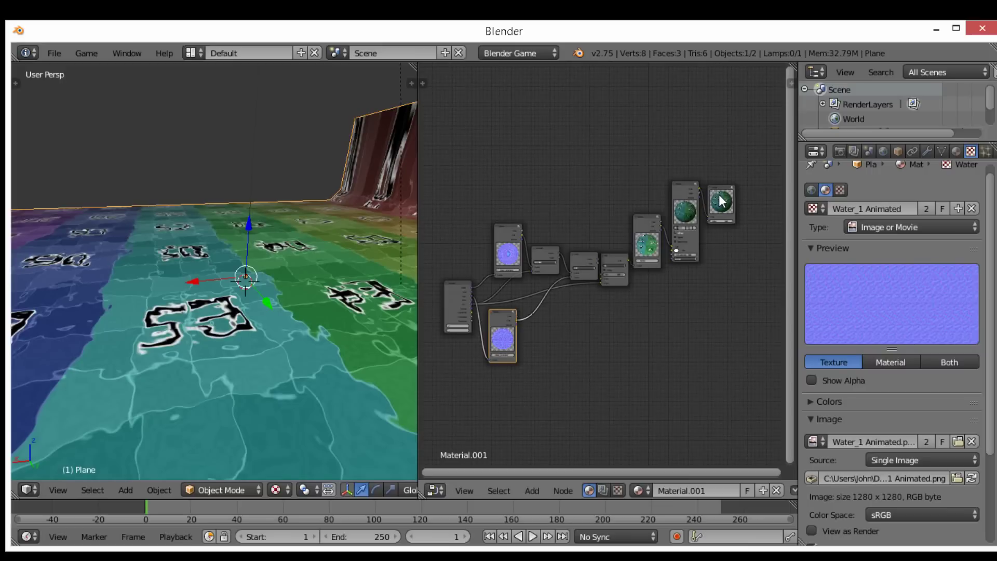
{"action": "key", "text": "b"}
{"action": "left_click_drag", "start_coordinate": [710, 130], "coordinate": [442, 407]}
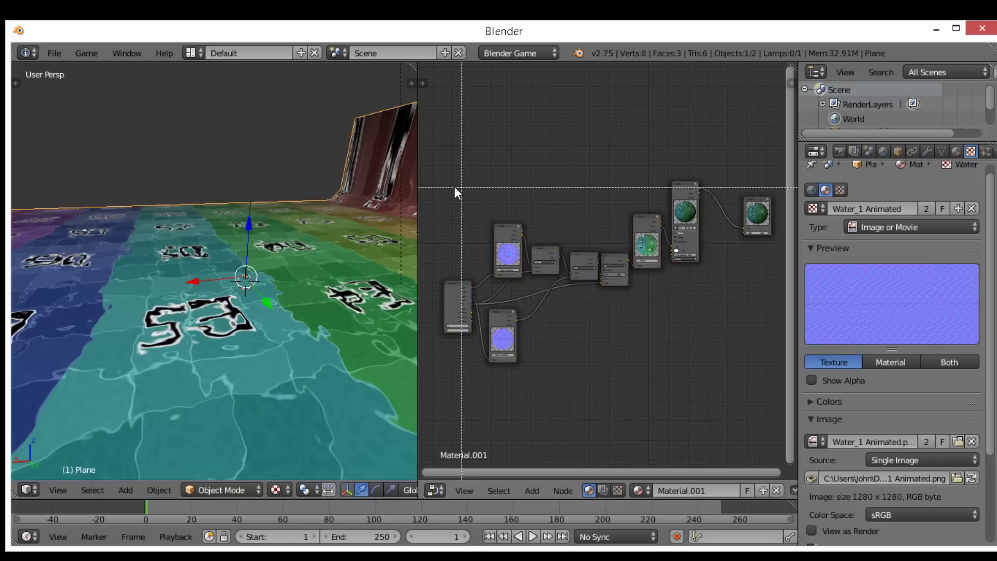
{"action": "left_click_drag", "start_coordinate": [540, 294], "coordinate": [662, 389]}
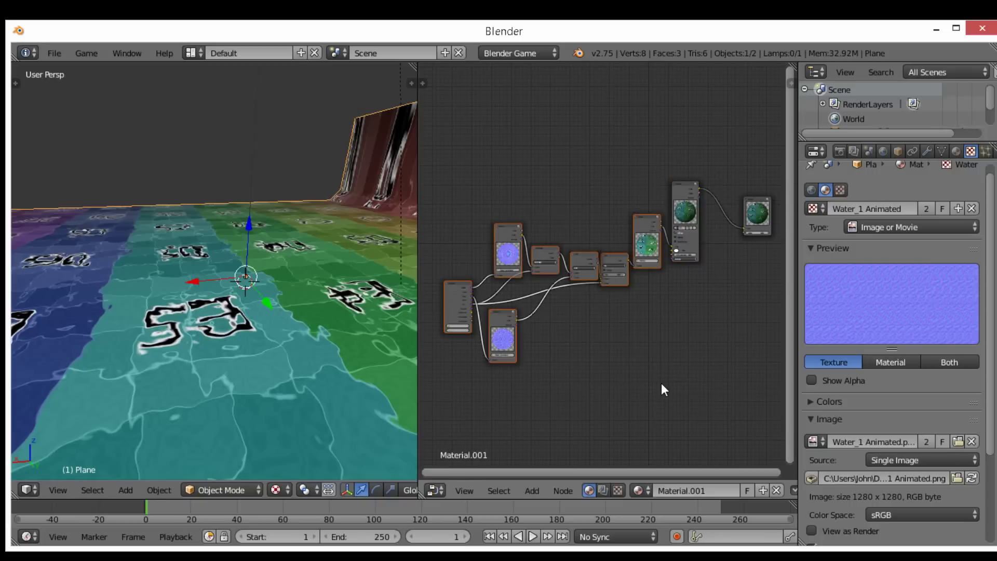
Group the UV distortion nodes from Geometry through Mix, leaving out the grid Texture, check the group's interface, and exit the group.
{"action": "scroll", "coordinate": [638, 335], "scroll_direction": "up", "scroll_amount": 1}
{"action": "middle_click_drag", "start_coordinate": [643, 267], "coordinate": [706, 235]}
{"action": "left_click_drag", "start_coordinate": [679, 181], "coordinate": [445, 397]}
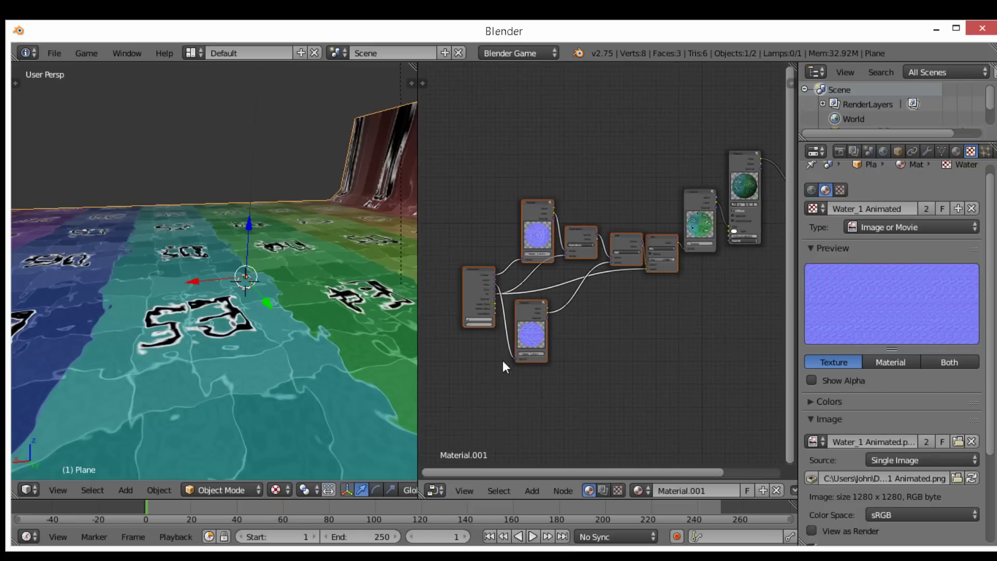
{"action": "key", "text": "ctrl+g"}
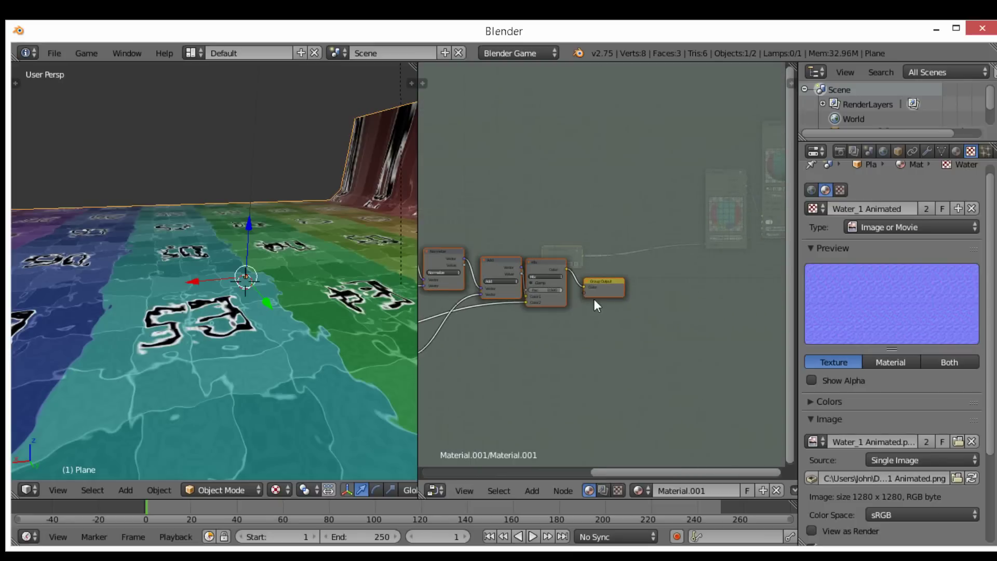
{"action": "key", "text": "n"}
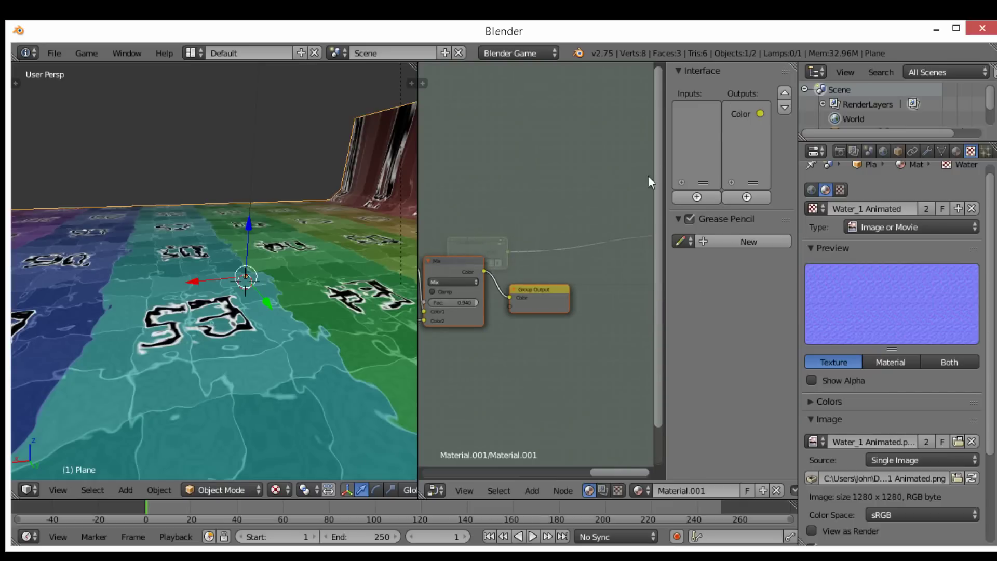
{"action": "key", "text": "n"}
{"action": "key", "text": "Tab"}
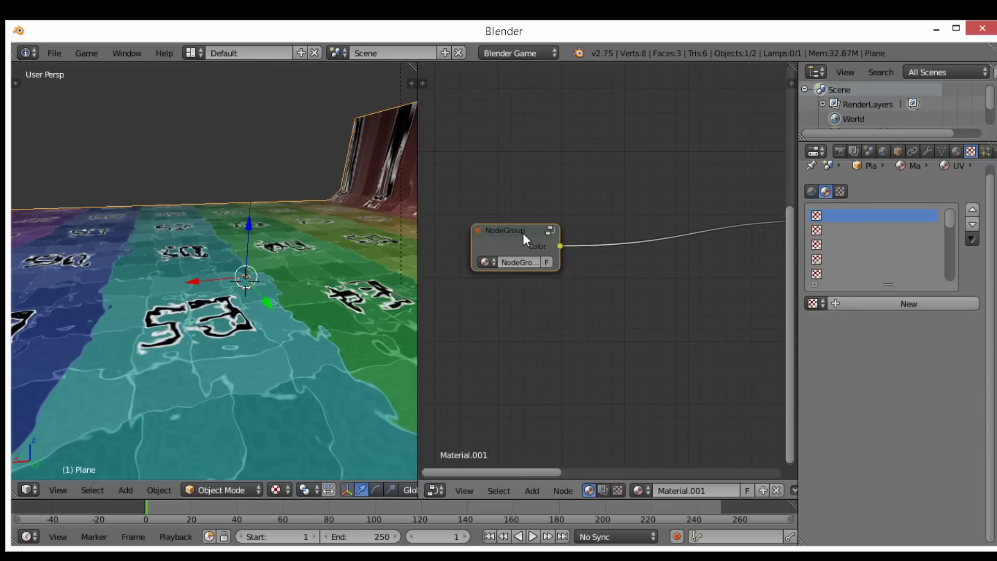
Set the group node's name, its label and its node group name to UVs.
{"action": "key", "text": "n"}
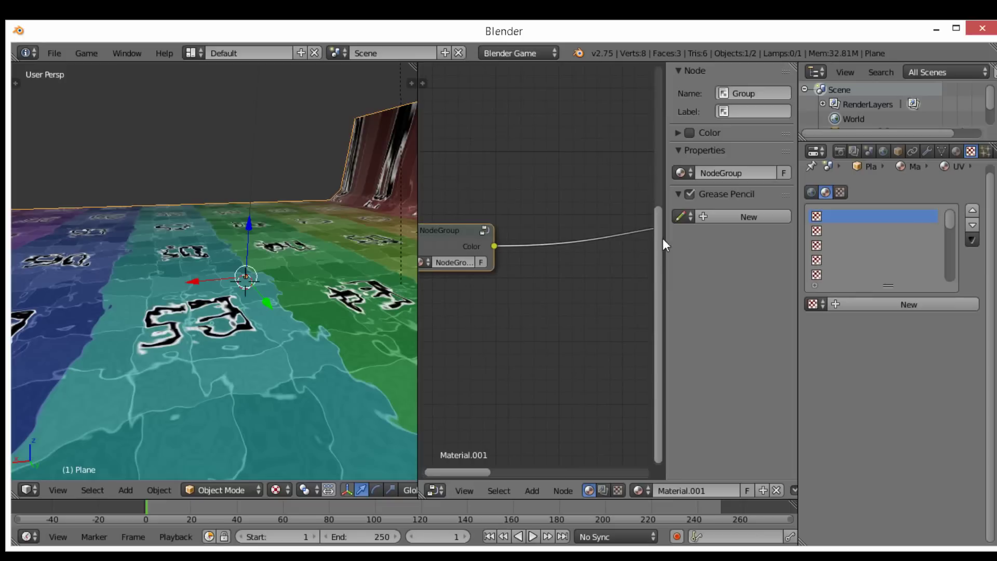
{"action": "left_click", "coordinate": [759, 92]}
{"action": "type", "text": "UVs"}
{"action": "key", "text": "Return"}
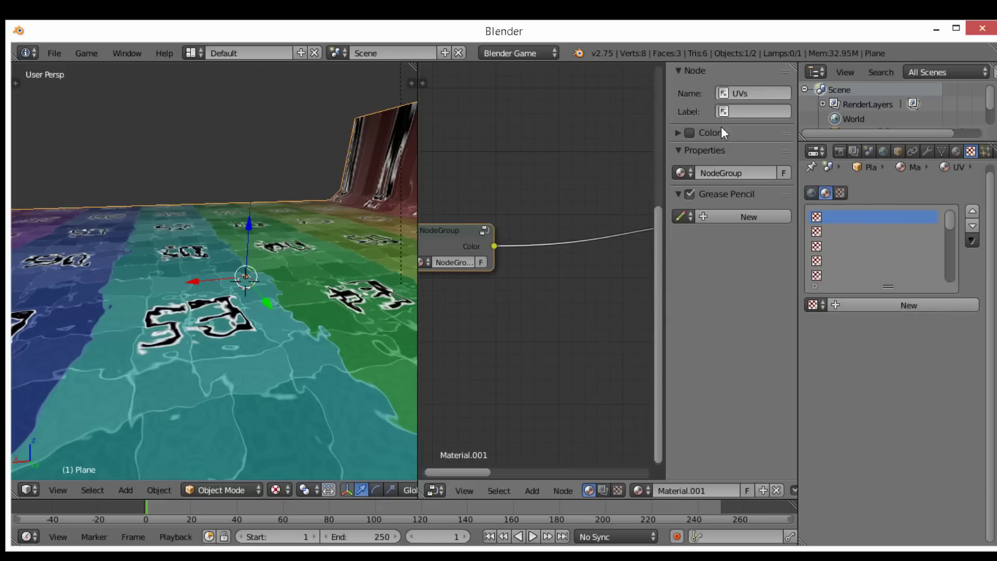
{"action": "left_click", "coordinate": [760, 91]}
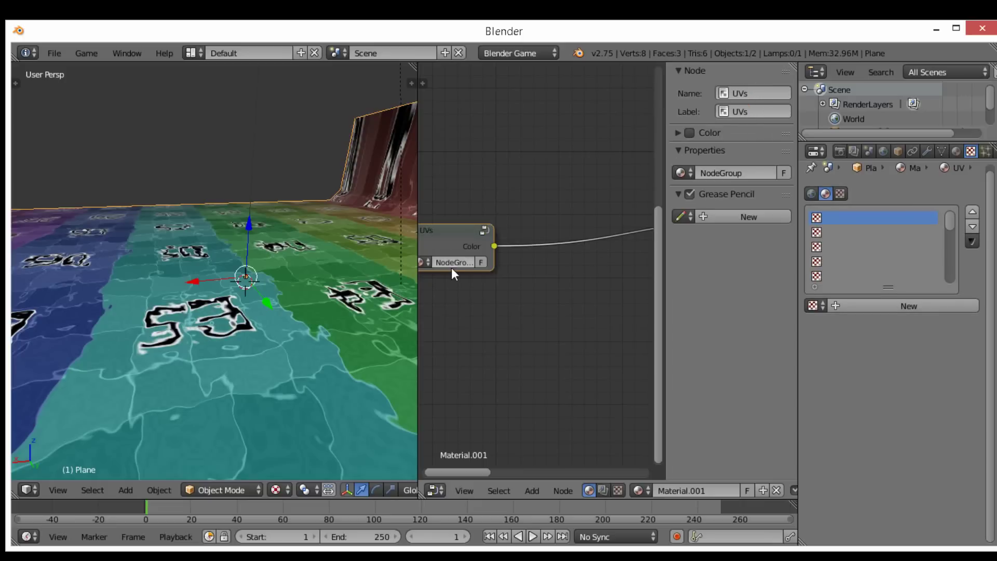
{"action": "middle_click_drag", "start_coordinate": [493, 314], "coordinate": [537, 342]}
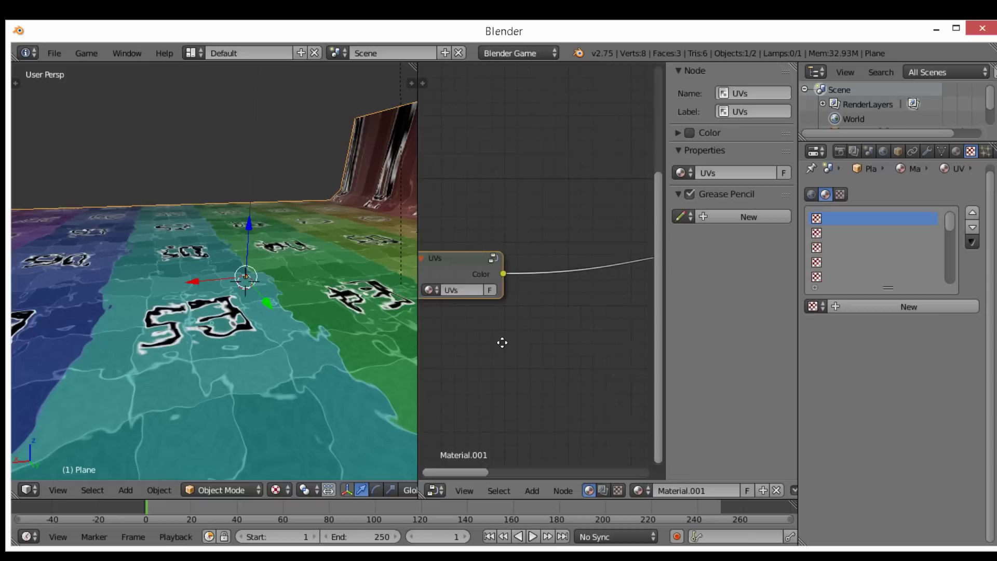
Move the UVs group node closer to the grid Texture node and deselect all nodes.
{"action": "middle_click_drag", "start_coordinate": [544, 306], "coordinate": [460, 309]}
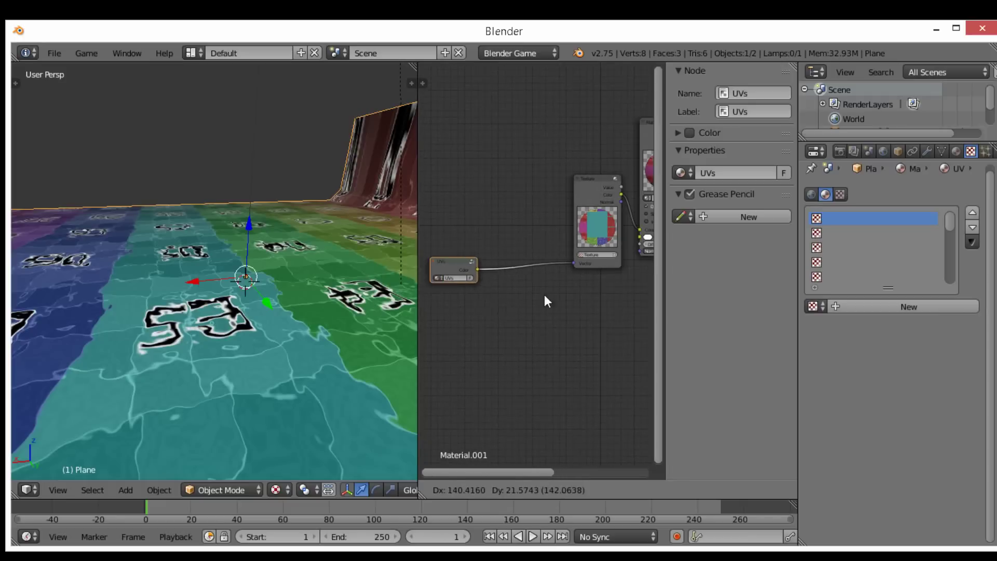
{"action": "left_click", "coordinate": [581, 288]}
{"action": "key", "text": "a"}
{"action": "middle_click_drag", "start_coordinate": [606, 215], "coordinate": [520, 223]}
{"action": "middle_click_drag", "start_coordinate": [554, 253], "coordinate": [629, 241]}
Deselect the plane and examine the distorted floor and wall from a different angle in the 3D view.
{"action": "scroll", "coordinate": [591, 235], "scroll_direction": "up", "scroll_amount": 3}
{"action": "middle_click_drag", "start_coordinate": [313, 239], "coordinate": [199, 243]}
{"action": "key", "text": "a"}
{"action": "scroll", "coordinate": [210, 278], "scroll_direction": "up", "scroll_amount": 6}
{"action": "middle_click_drag", "start_coordinate": [210, 278], "coordinate": [265, 214]}
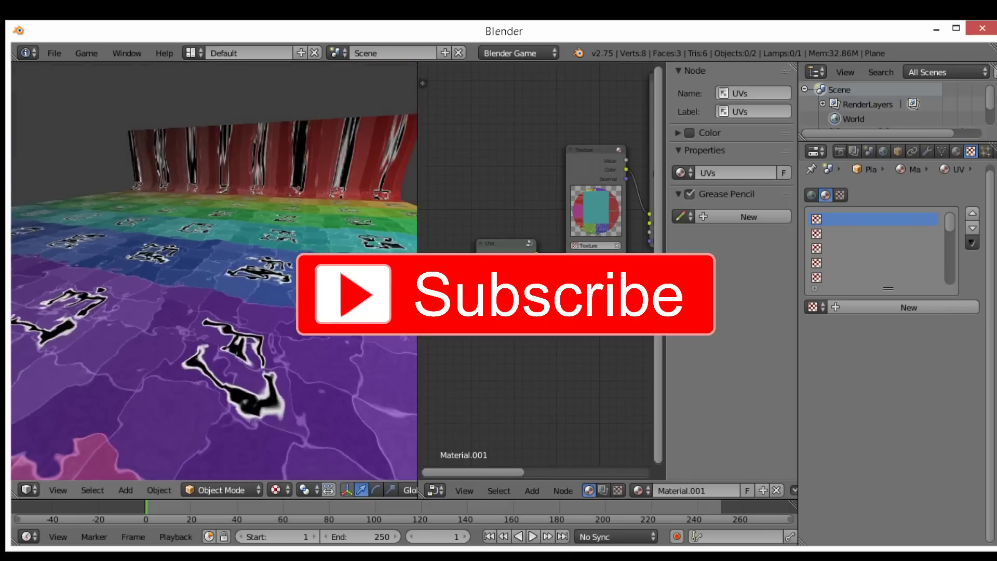